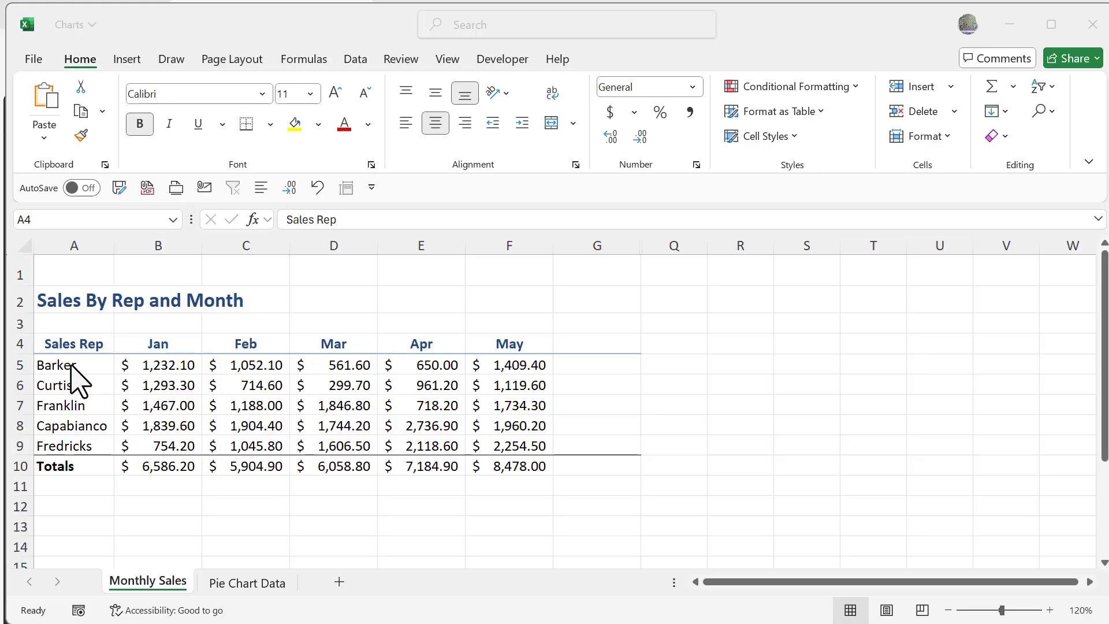
Select the sales rep and monthly figures in A4:F9, including headers but excluding the Totals row.
click(69, 341)
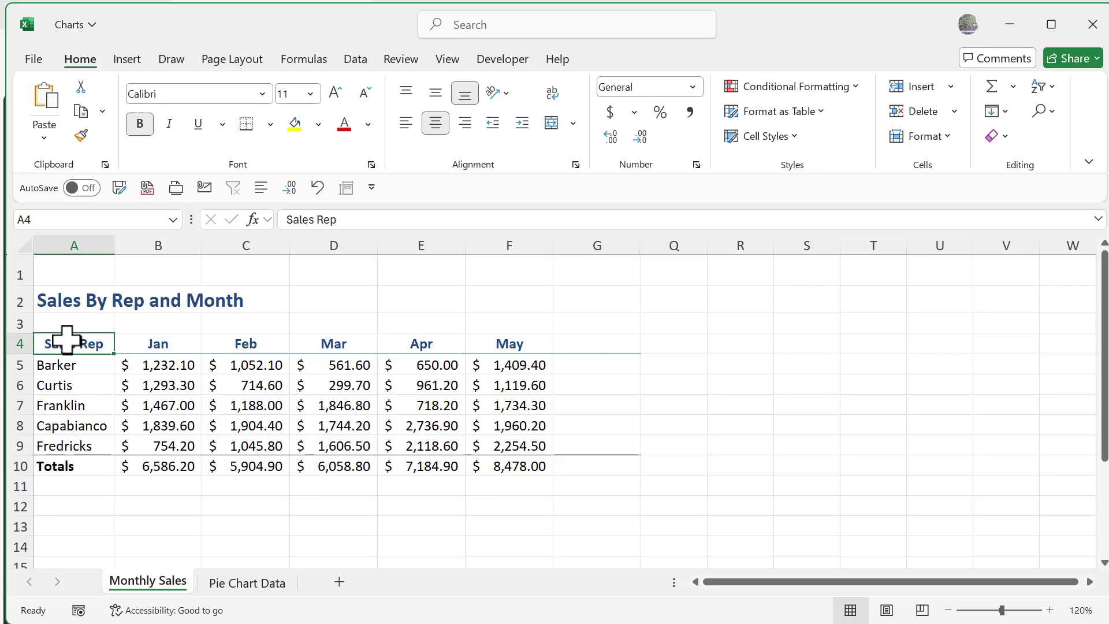
drag(66, 339, 507, 446)
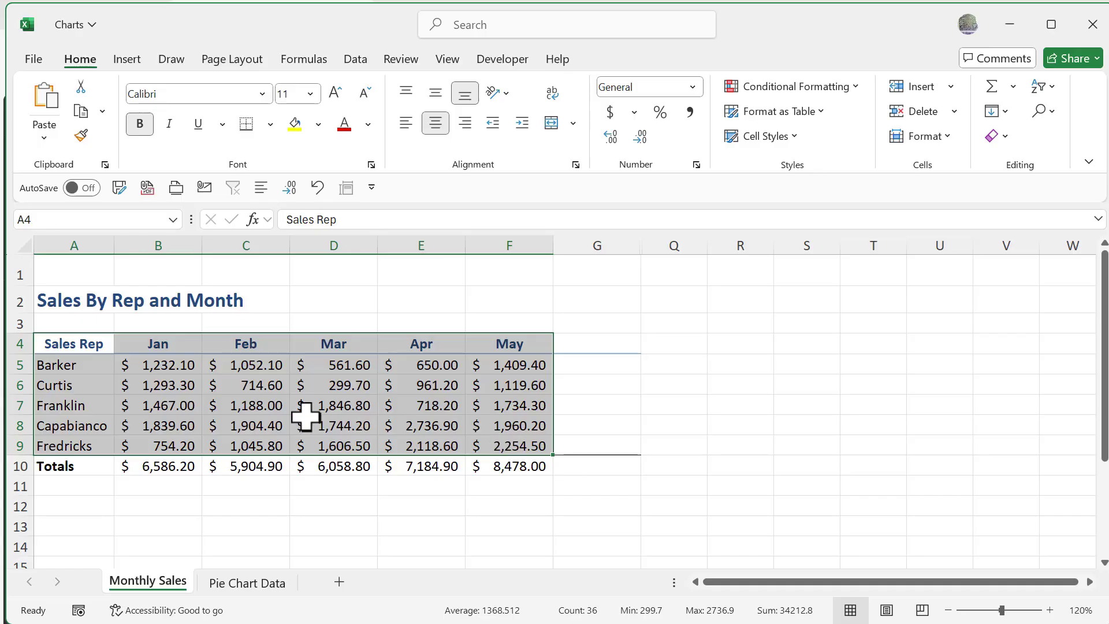
Review the recommended charts for the selected sales data and leave without inserting one.
click(127, 60)
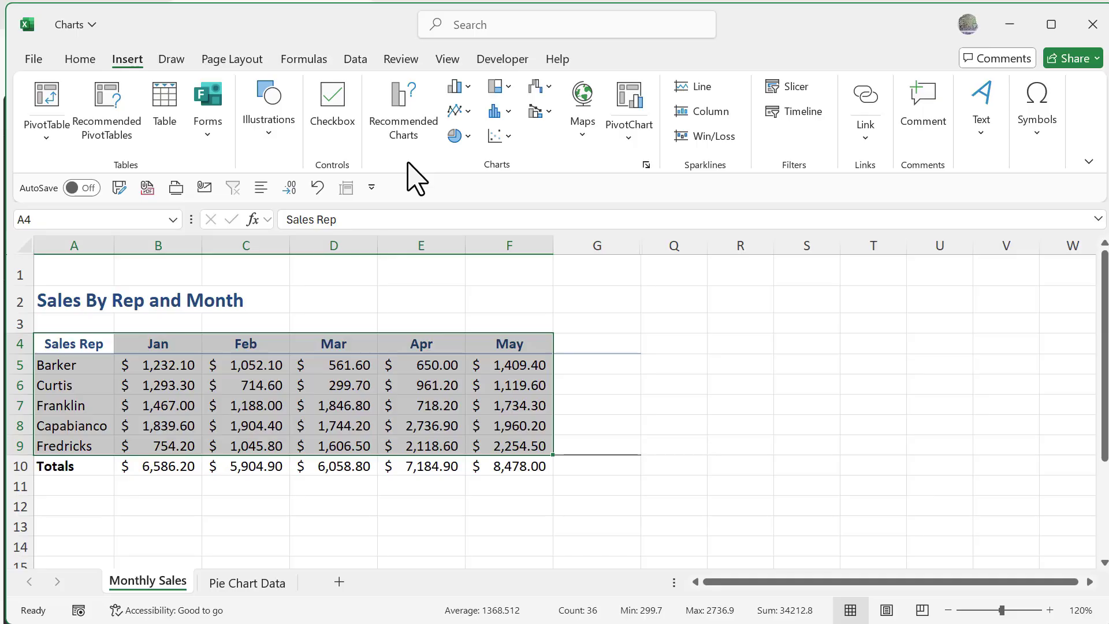
click(401, 134)
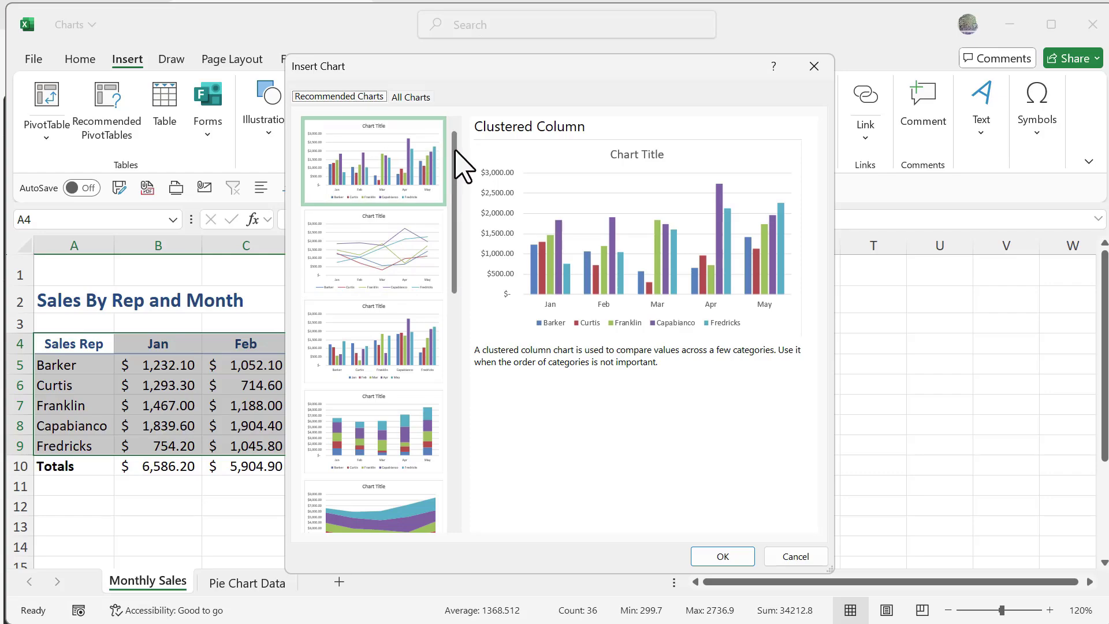
mouse_move(451, 141)
mouse_down()
mouse_move(443, 457)
mouse_move(452, 301)
mouse_move(455, 440)
mouse_move(462, 135)
mouse_up()
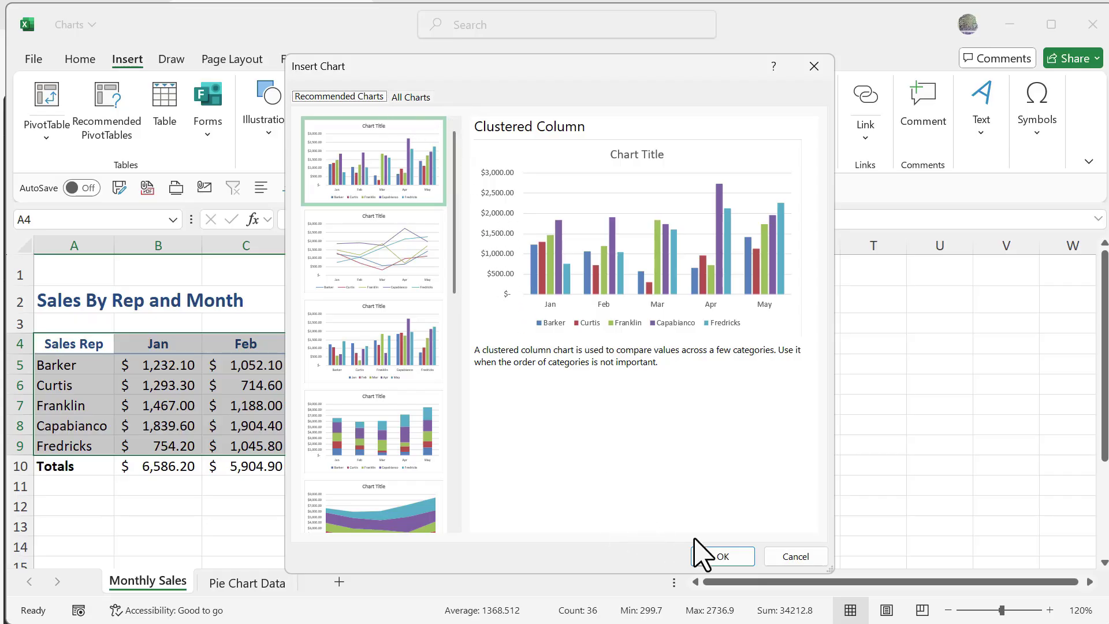
click(790, 557)
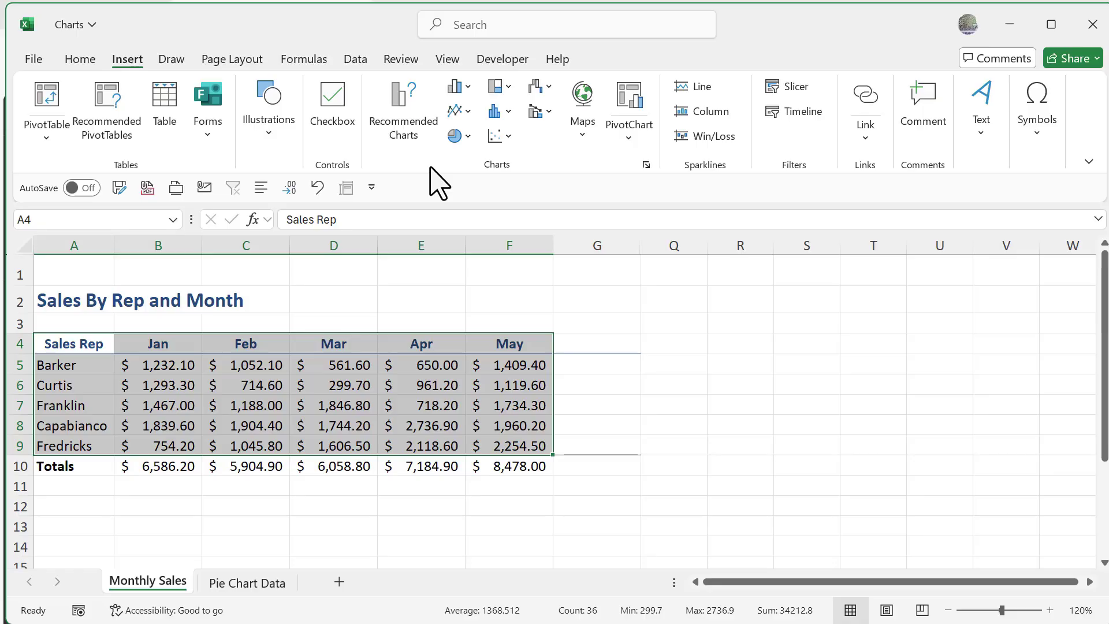
Insert a 2-D Clustered Column chart of the selected data, place it beside the sales table and adjust its size to reach column V.
click(459, 87)
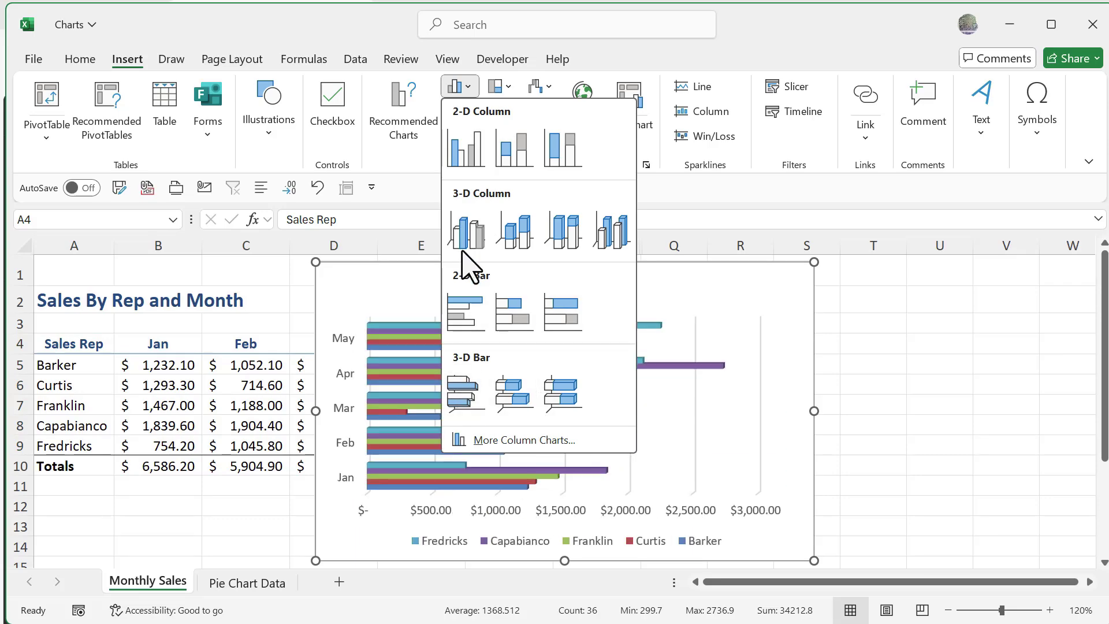
click(467, 149)
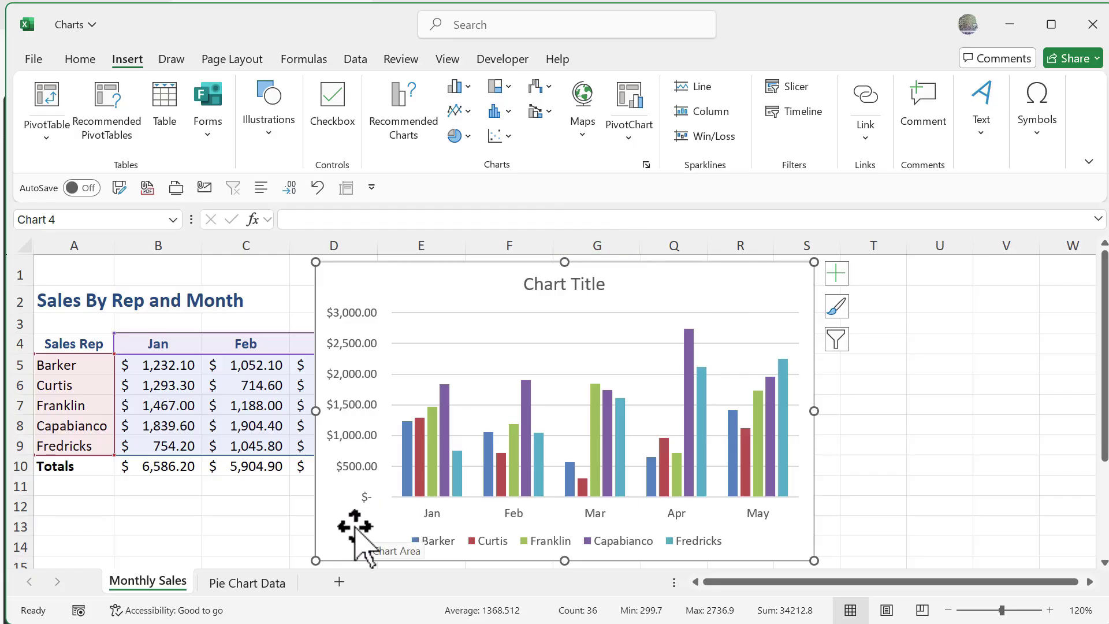
drag(349, 527, 595, 526)
drag(563, 263, 586, 281)
drag(641, 538, 581, 506)
drag(1013, 536, 1041, 548)
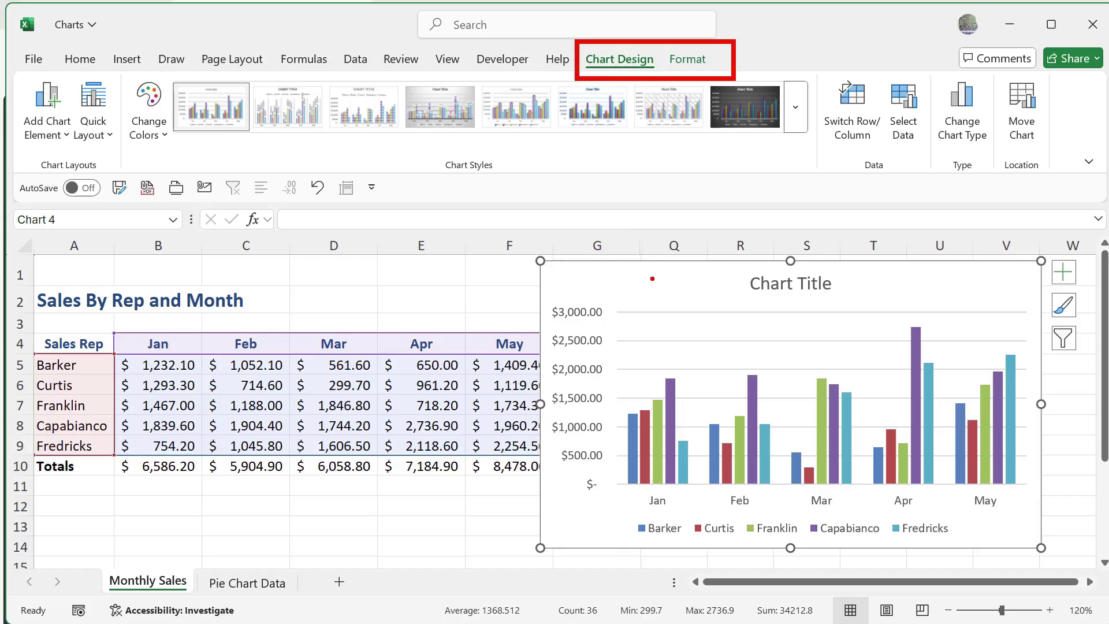
Switch the chart's rows and columns to group the bars by sales rep, and switch them back to months.
click(687, 62)
click(620, 62)
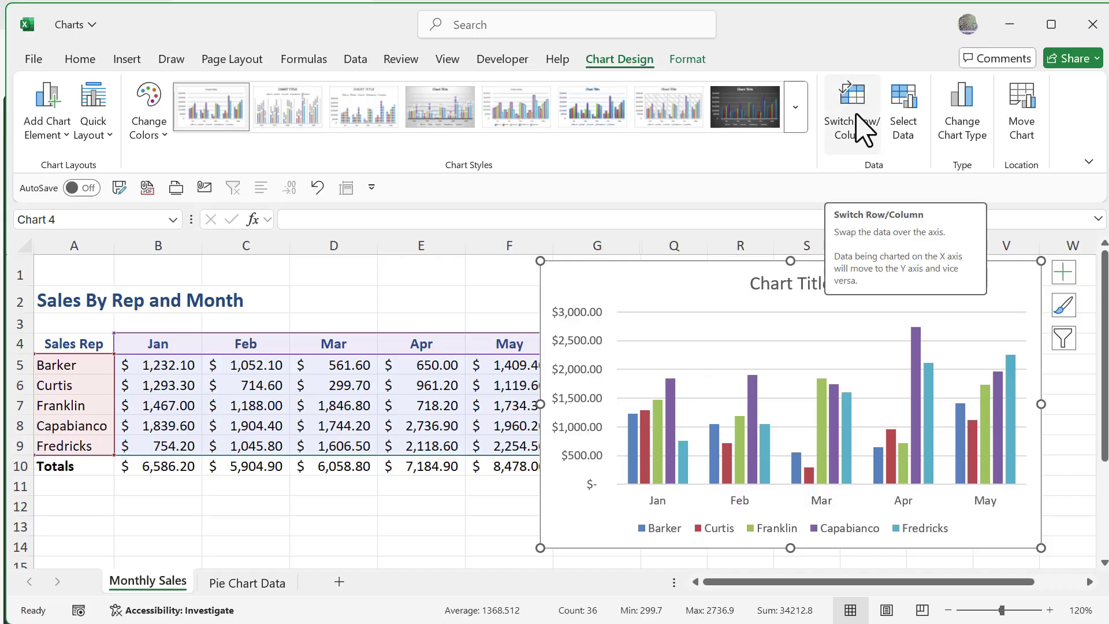
click(865, 129)
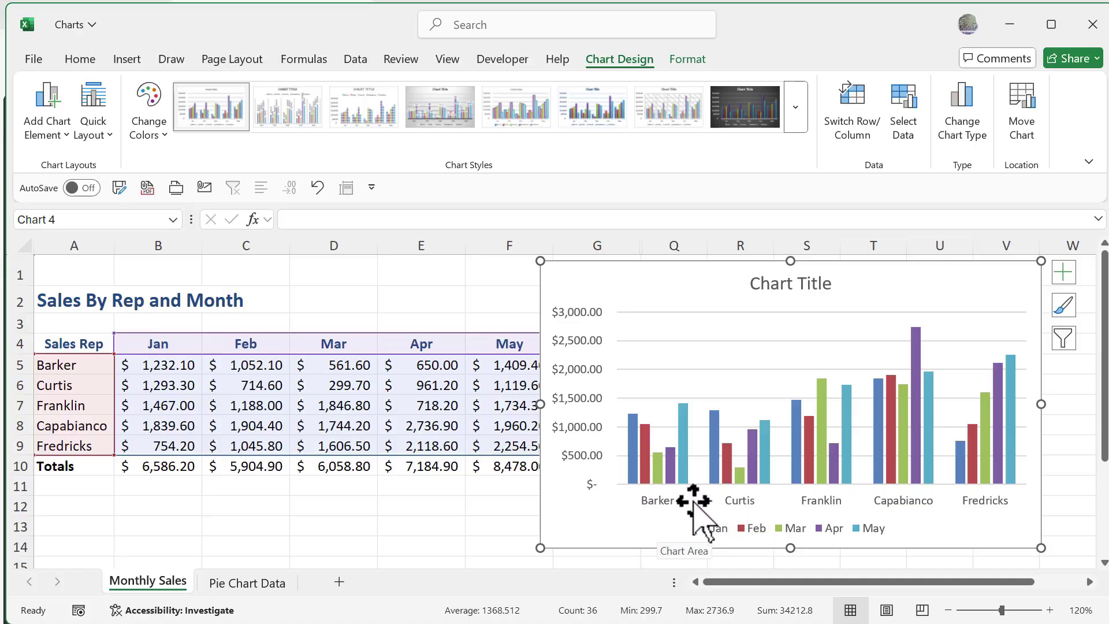
click(865, 114)
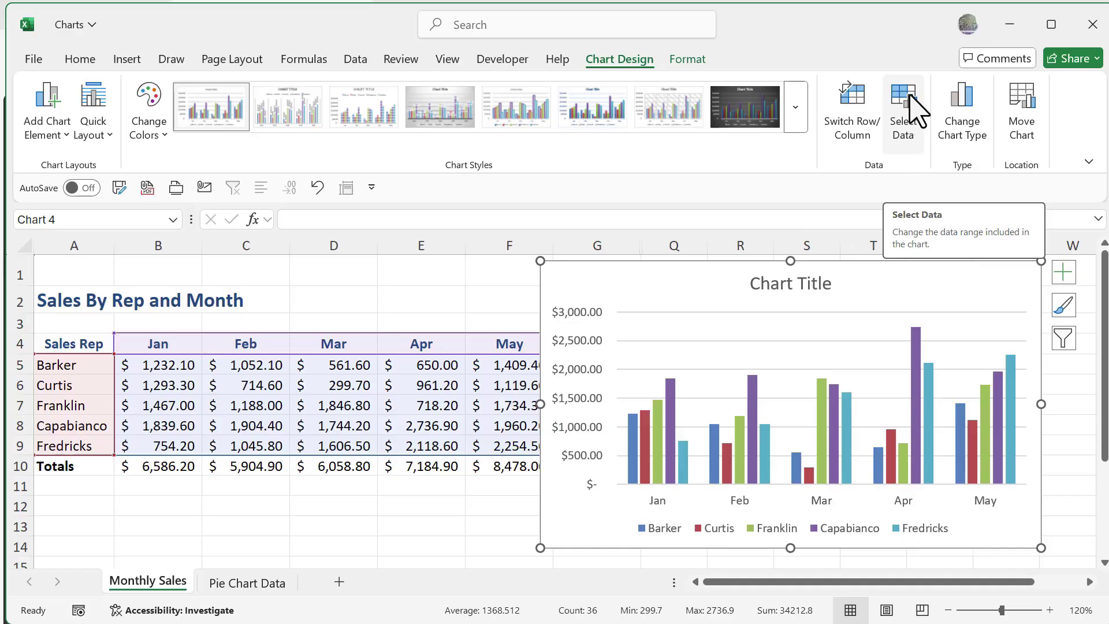
Exclude Apr and May from the chart's horizontal axis categories through its data source.
click(916, 106)
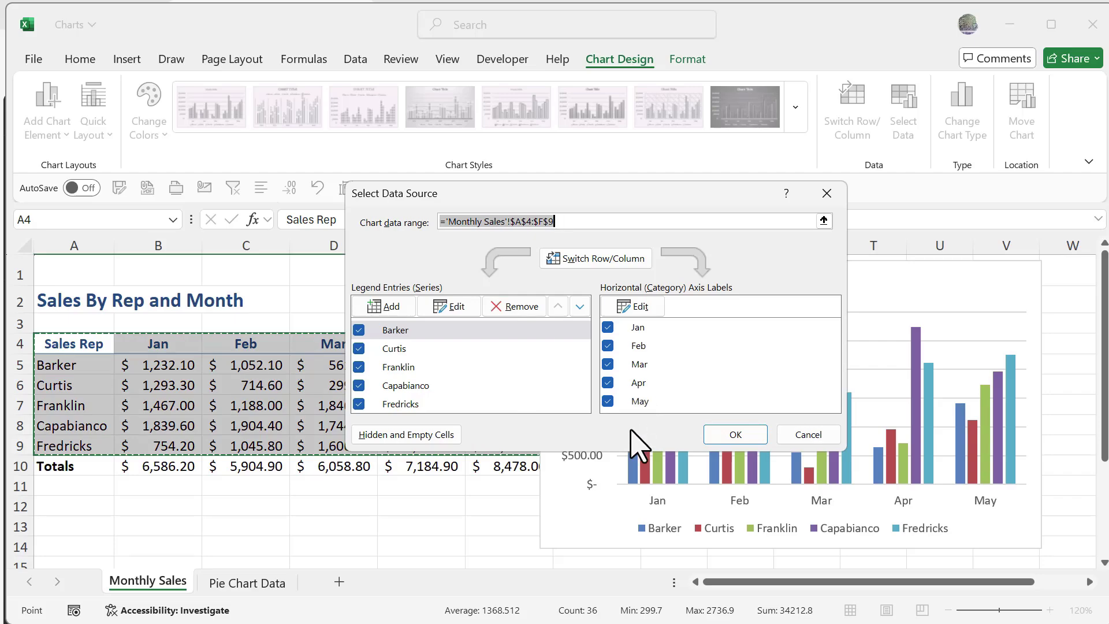
click(608, 400)
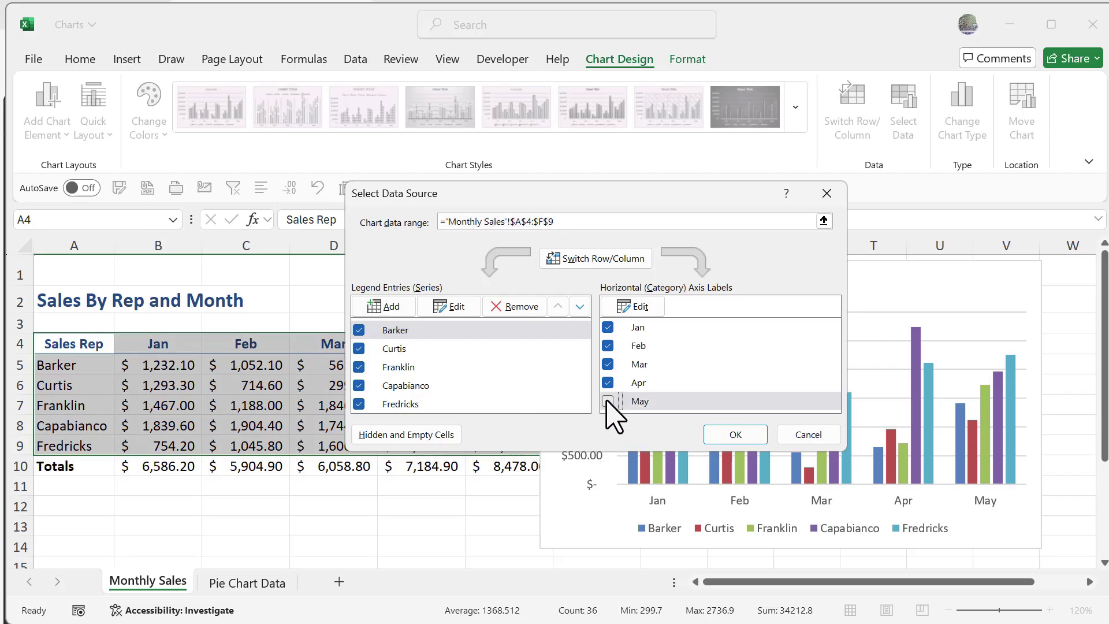
click(608, 383)
click(735, 435)
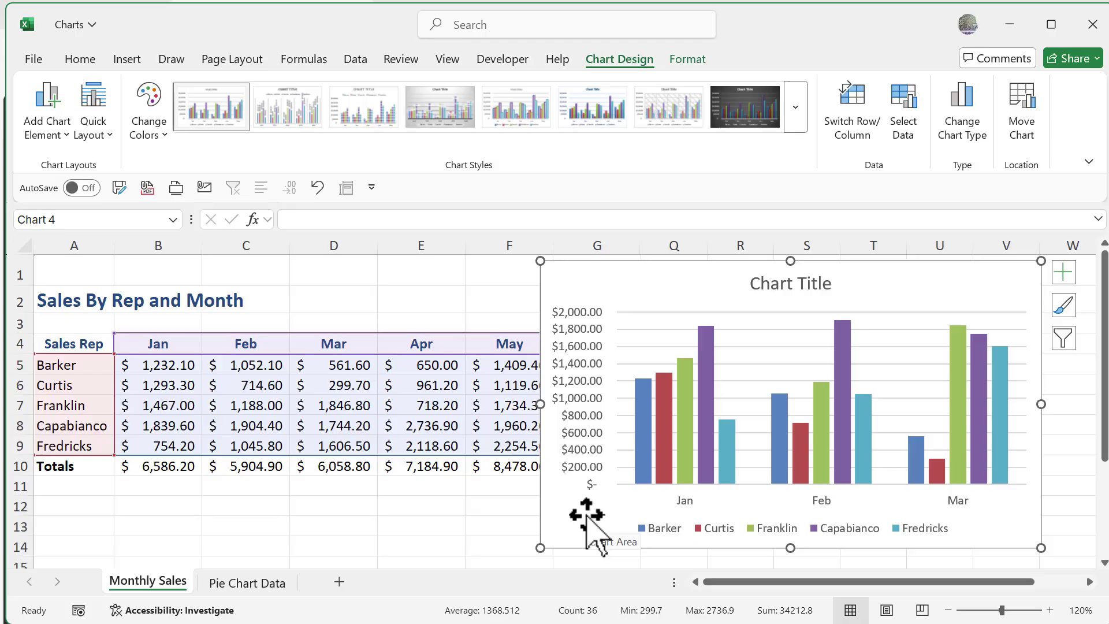
Include Apr and May in the chart's horizontal axis categories again.
click(910, 107)
click(608, 383)
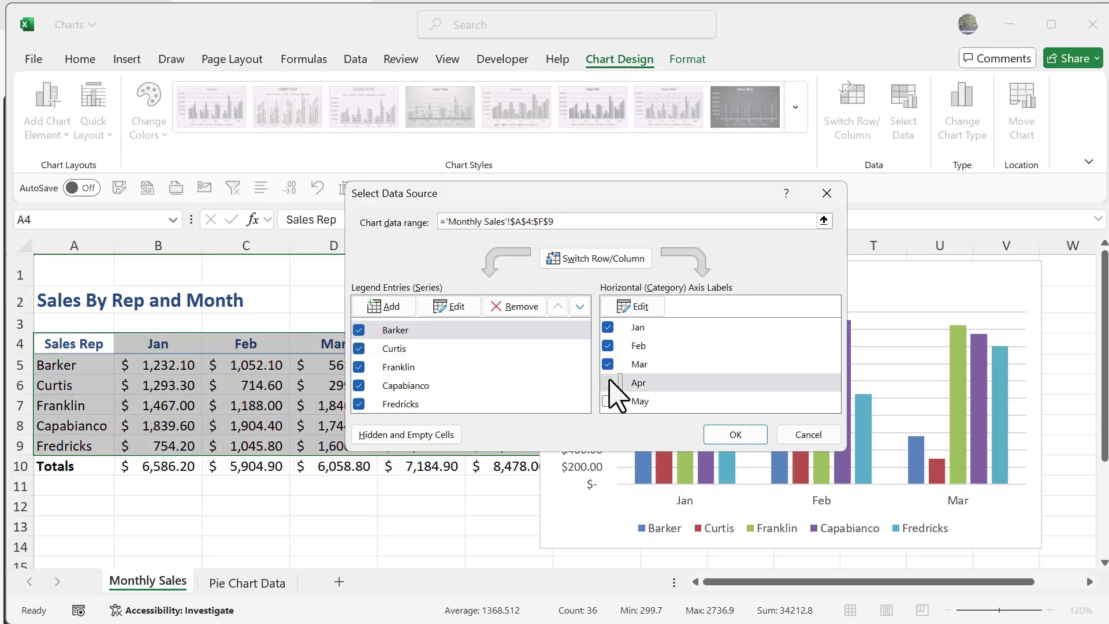
click(608, 401)
click(734, 436)
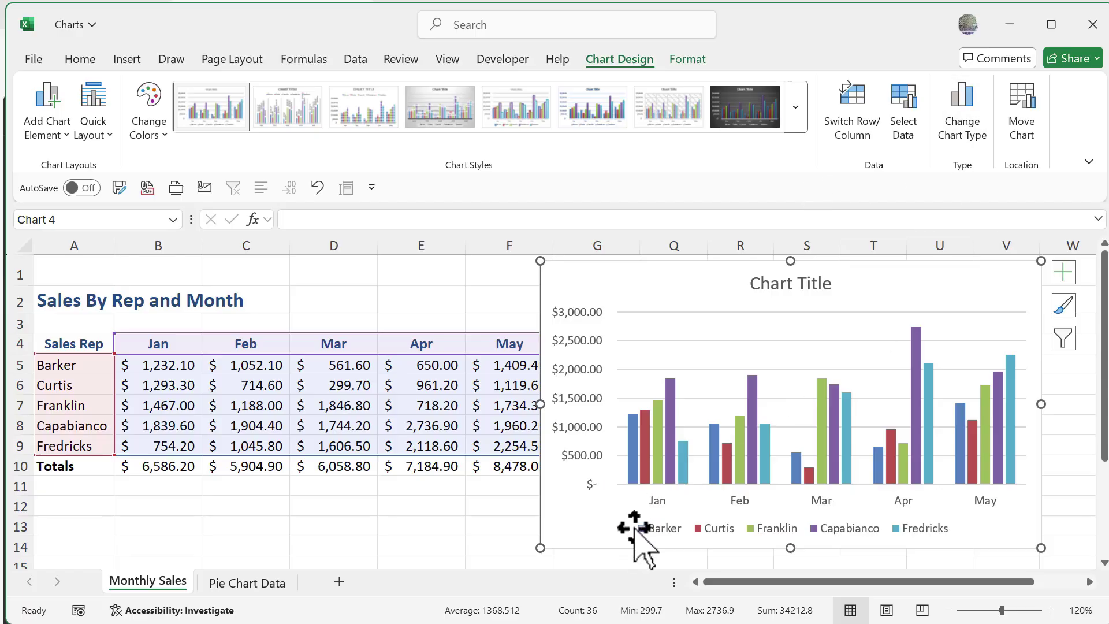
Preview the Bar chart variants as a replacement chart type and leave without applying one.
click(976, 104)
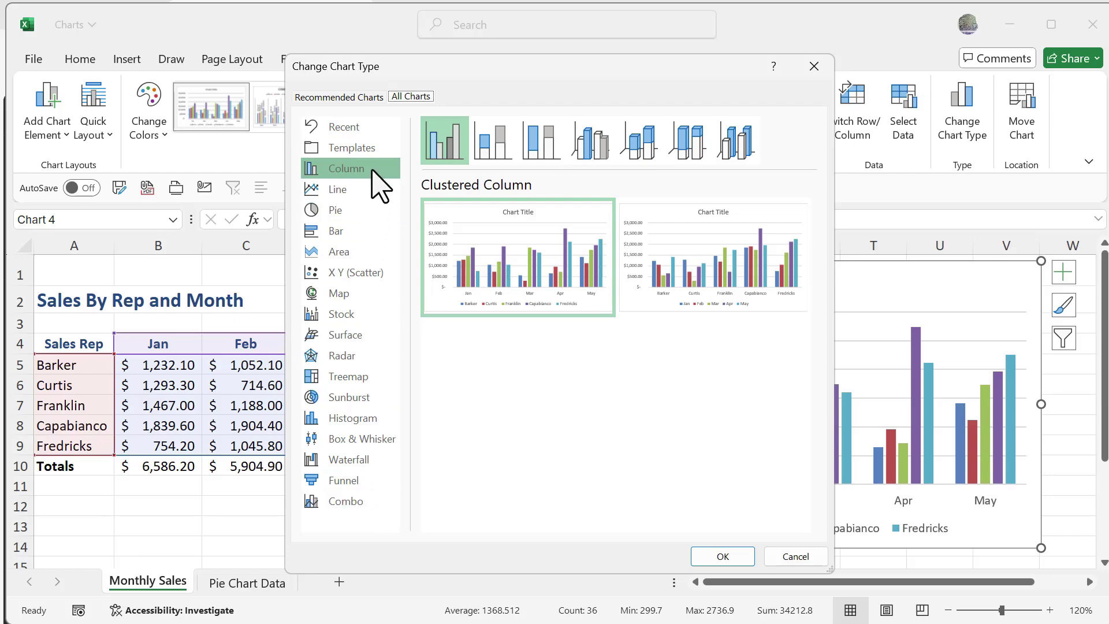
click(339, 231)
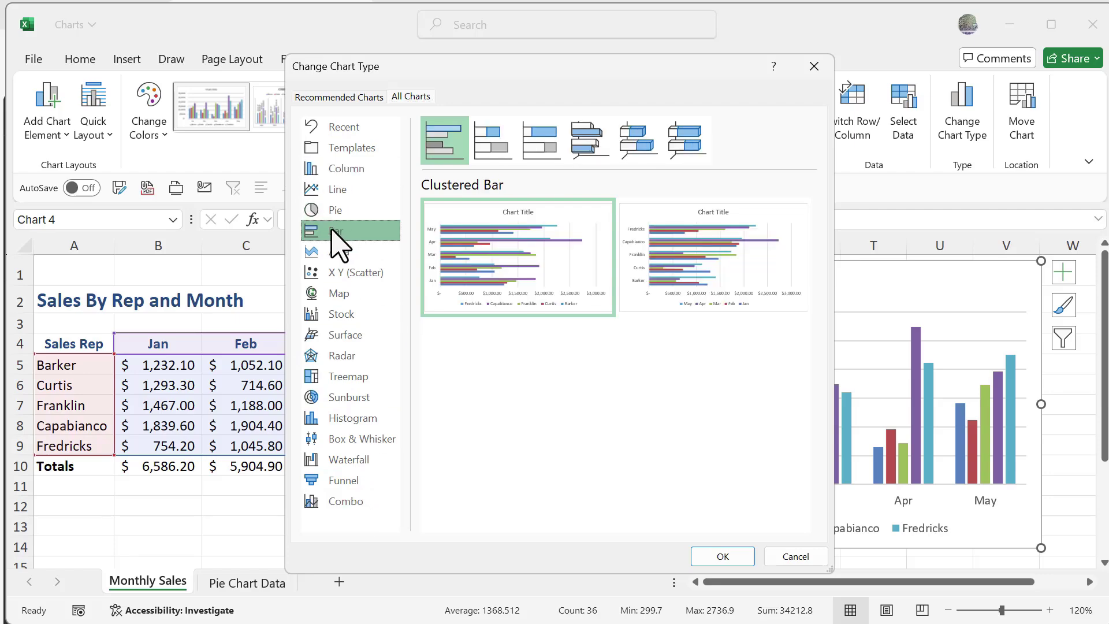
mouse_move(466, 246)
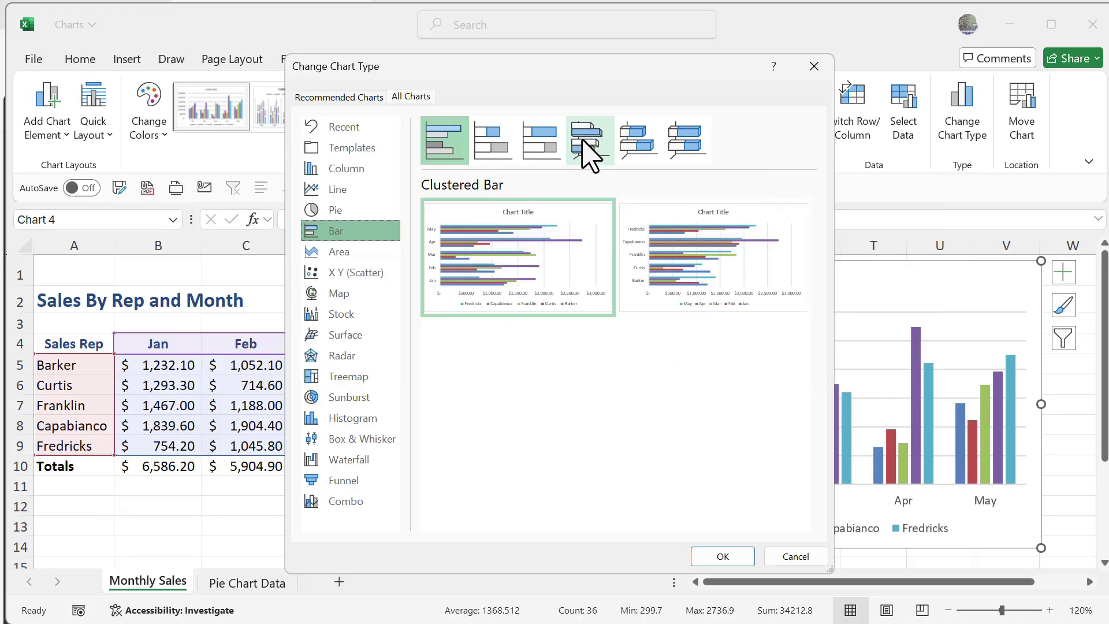
click(484, 152)
click(431, 145)
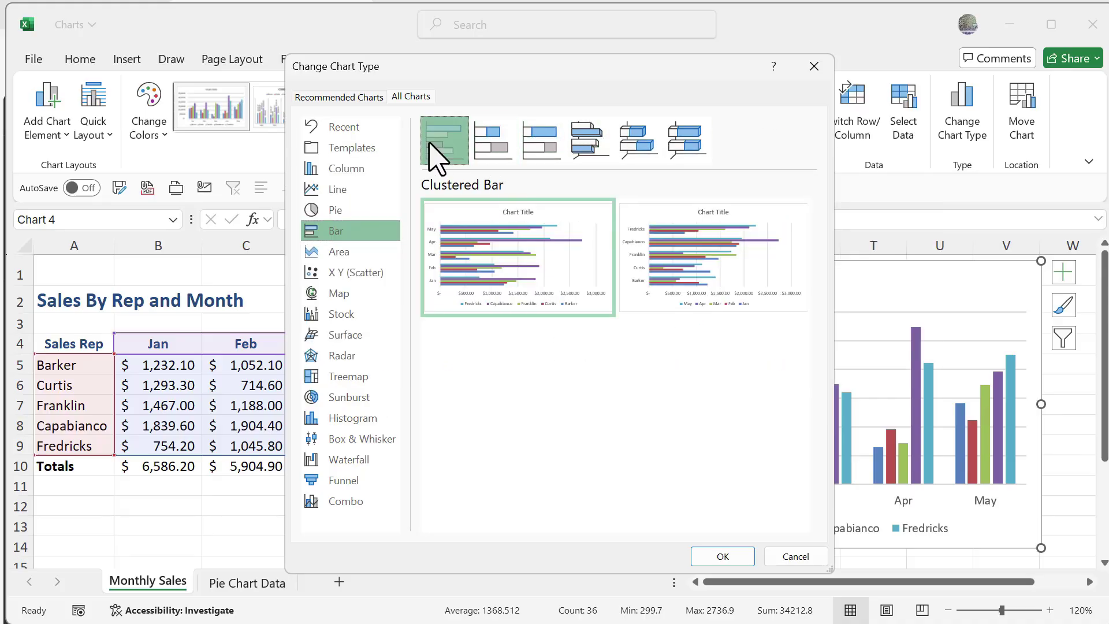
click(795, 557)
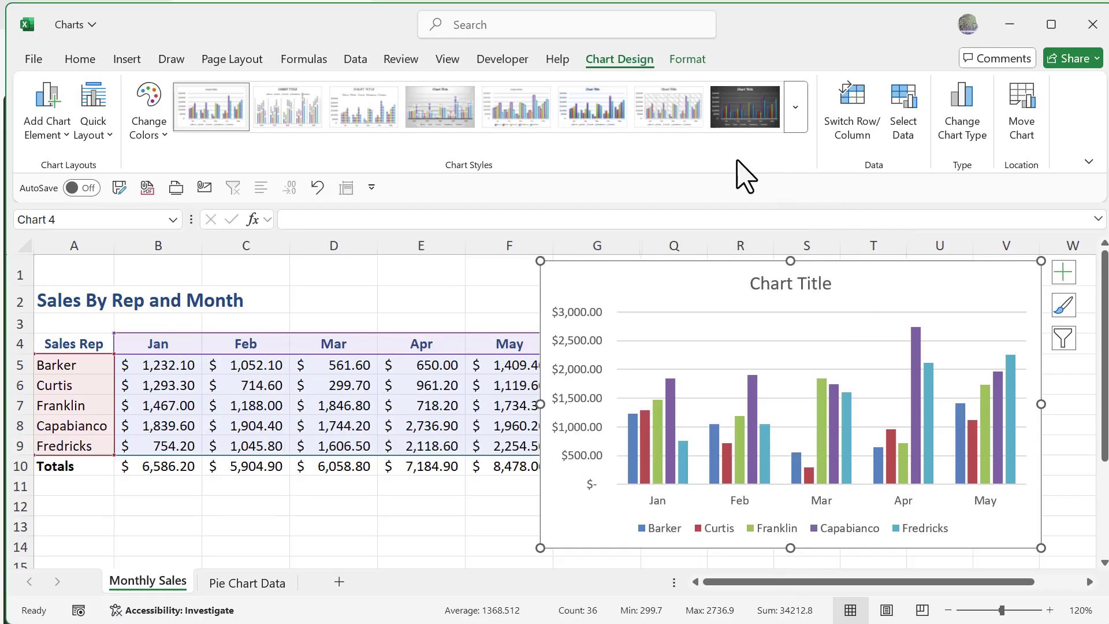
Move the chart from the Monthly Sales worksheet to a new sheet of its own, keeping the default sheet name.
click(1027, 113)
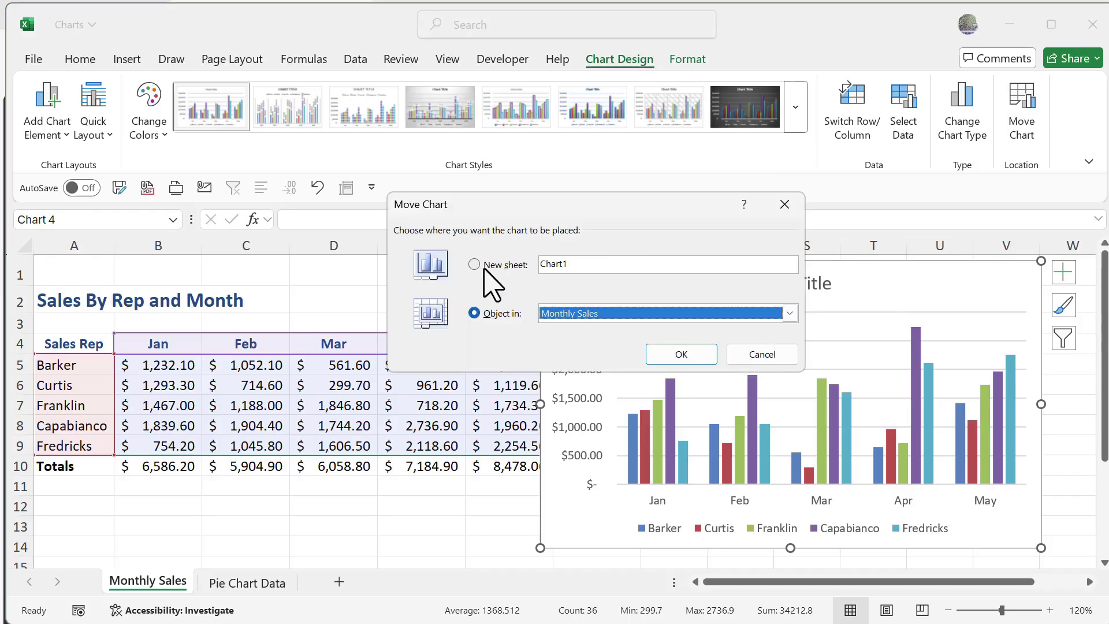
click(474, 264)
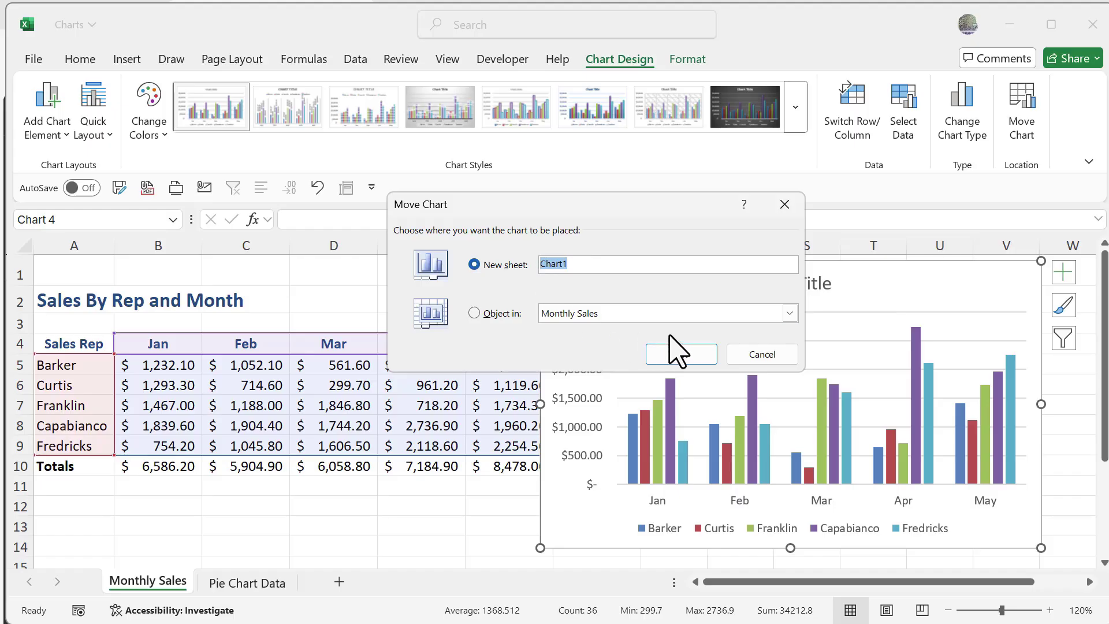
click(690, 363)
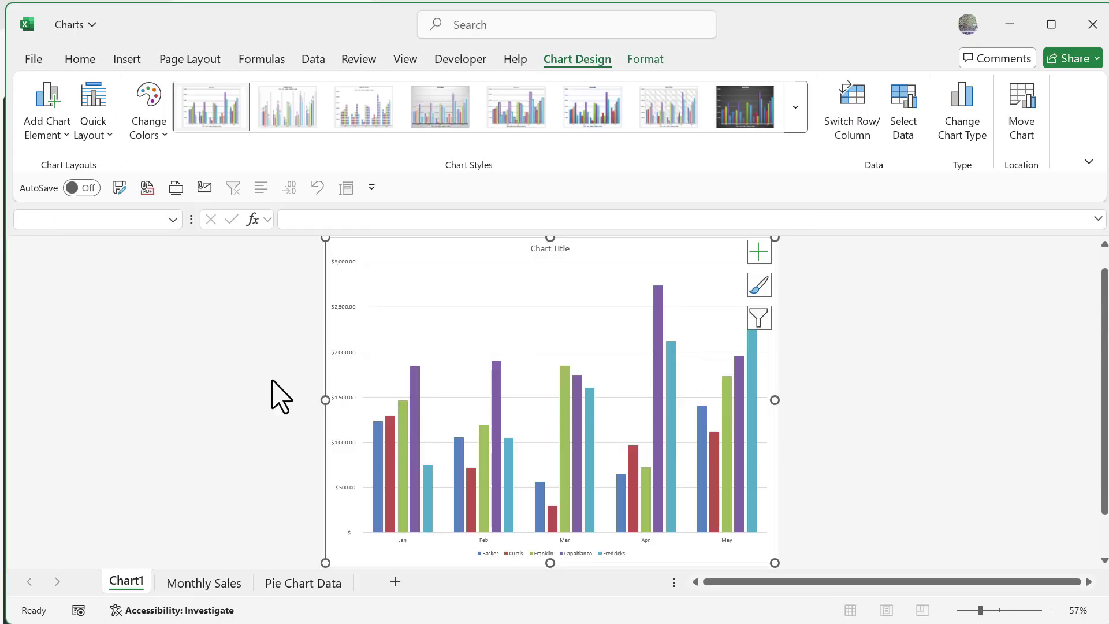
Examine the chart on its own sheet at 70% zoom, from the title down to the month labels and legend.
click(1050, 610)
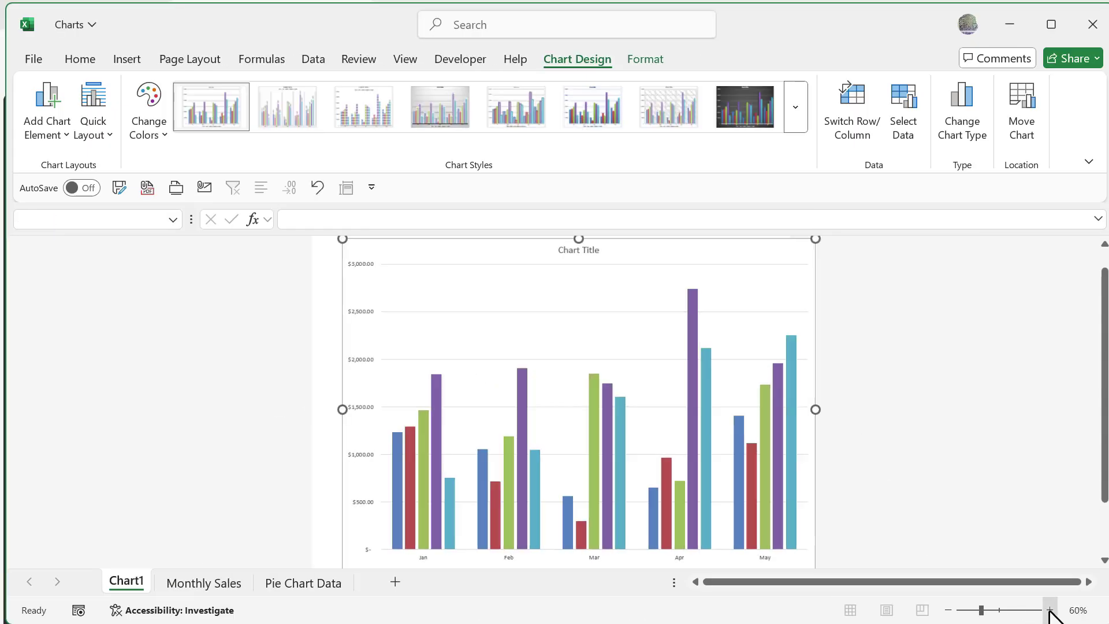
click(1050, 610)
scroll(974, 393, up, 3)
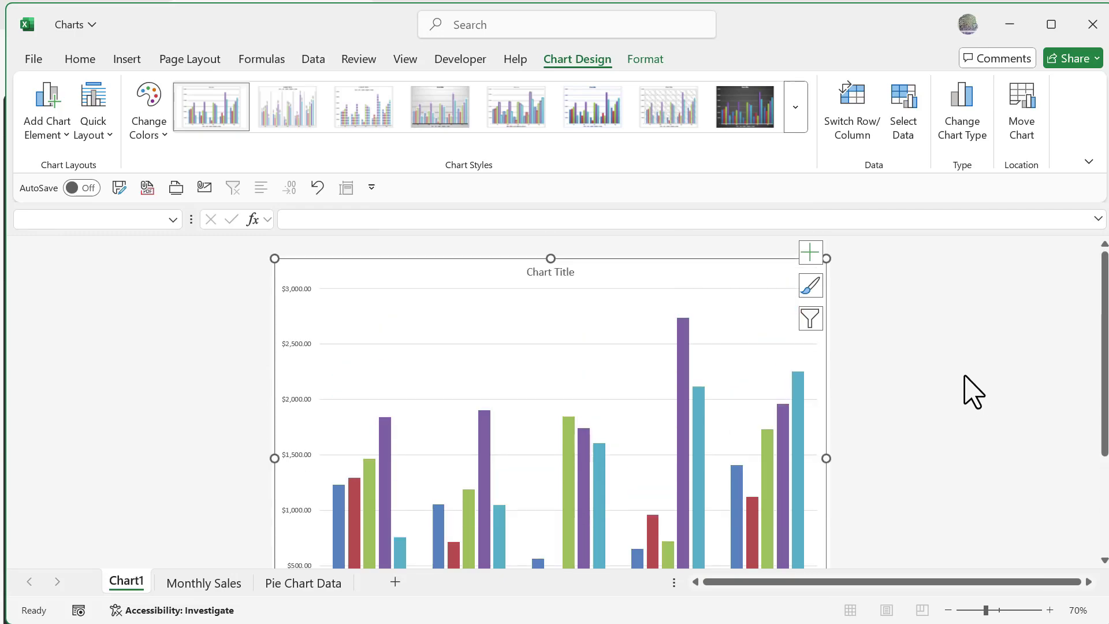
scroll(974, 392, down, 2)
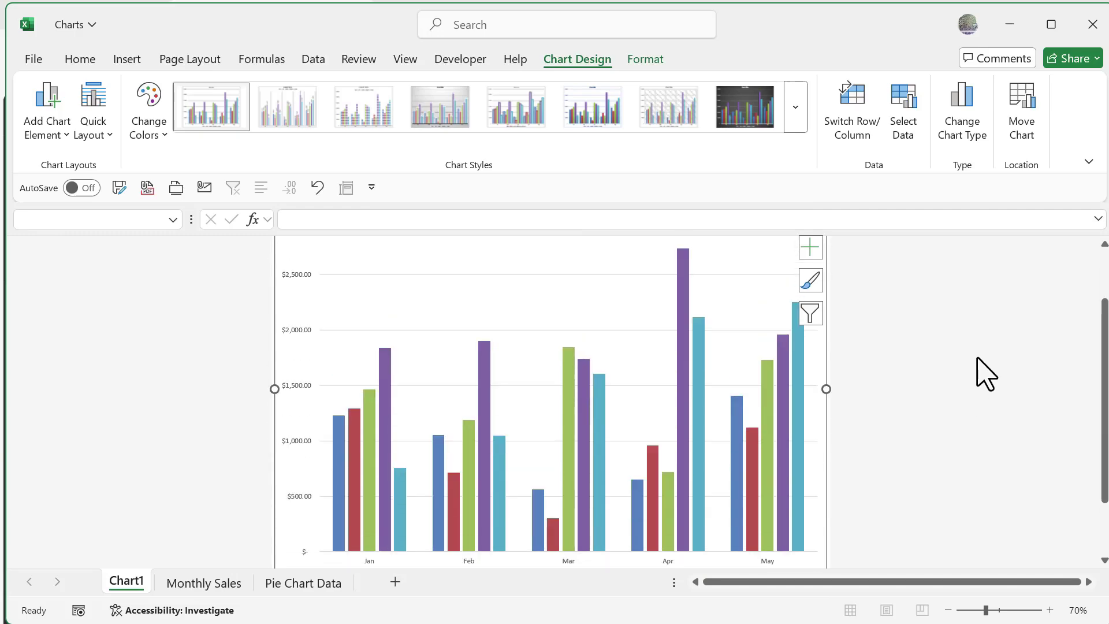
scroll(986, 373, up, 1)
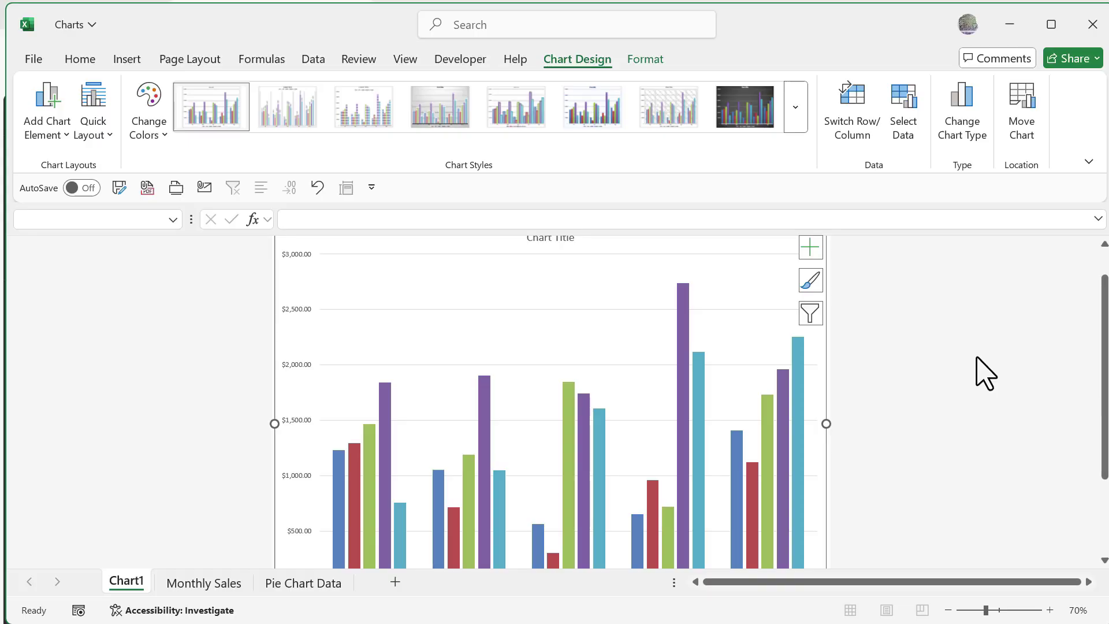
scroll(774, 383, down, 2)
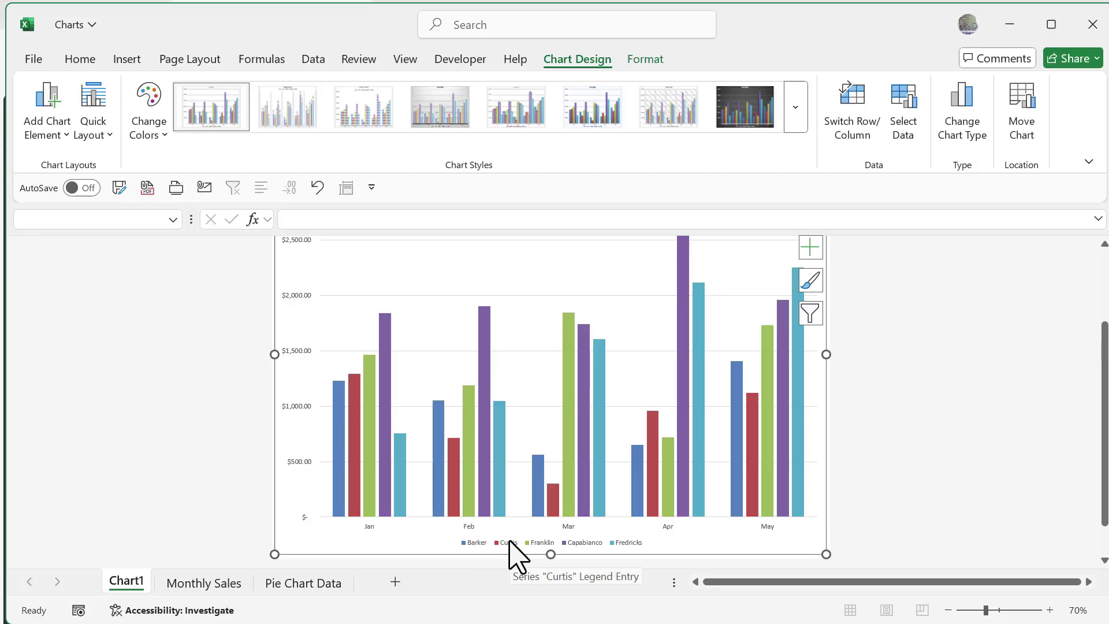
scroll(720, 488, up, 1)
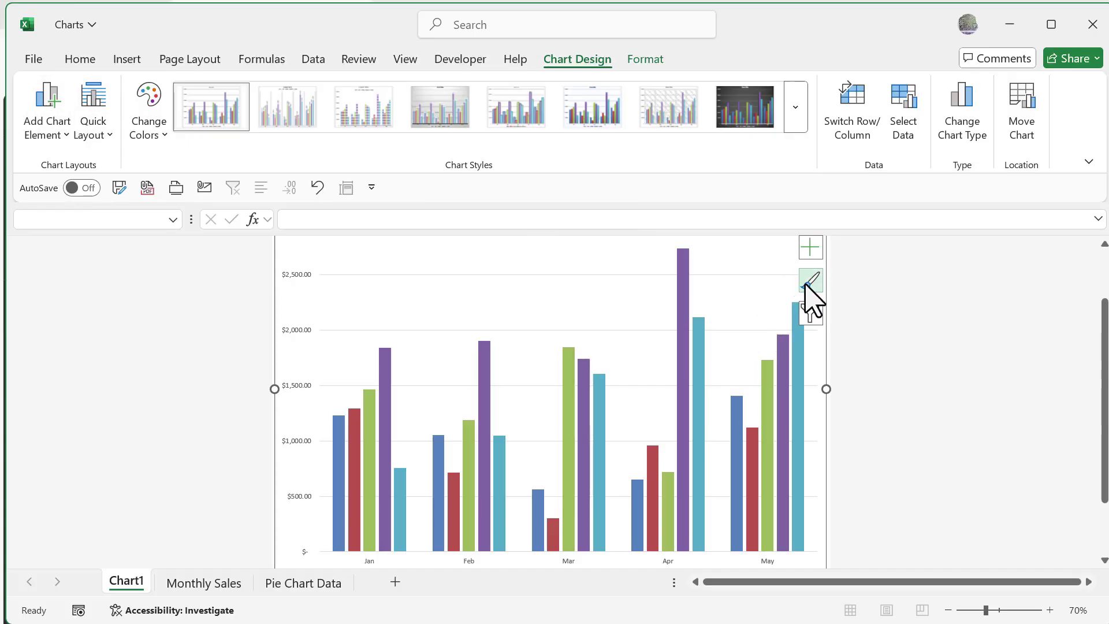
Hide the chart's primary vertical axis through the chart elements and show it again.
click(810, 249)
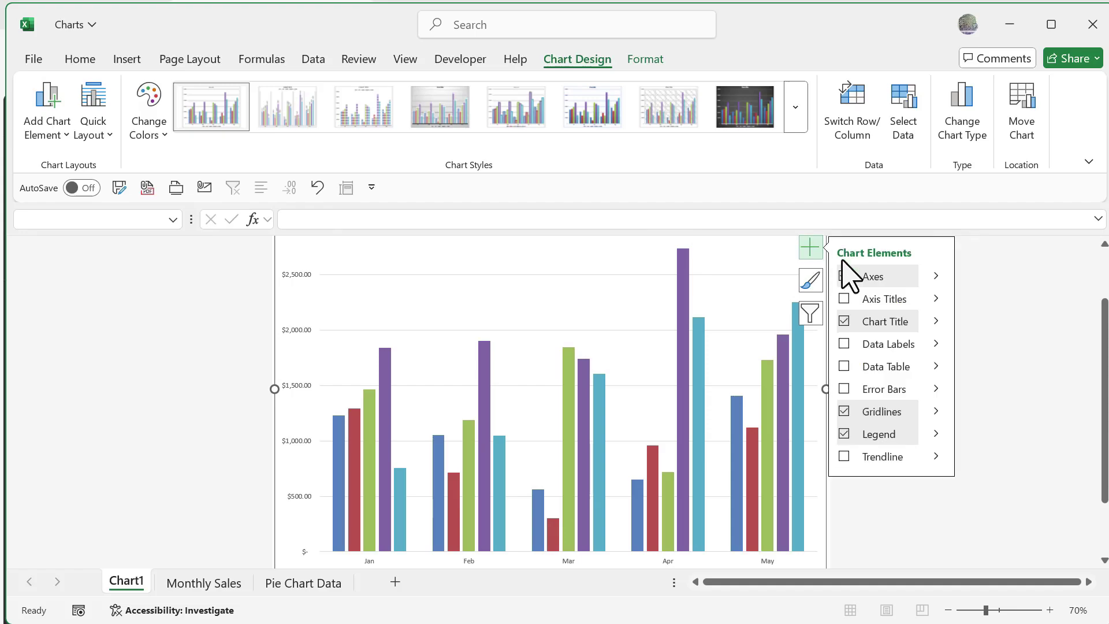
click(935, 278)
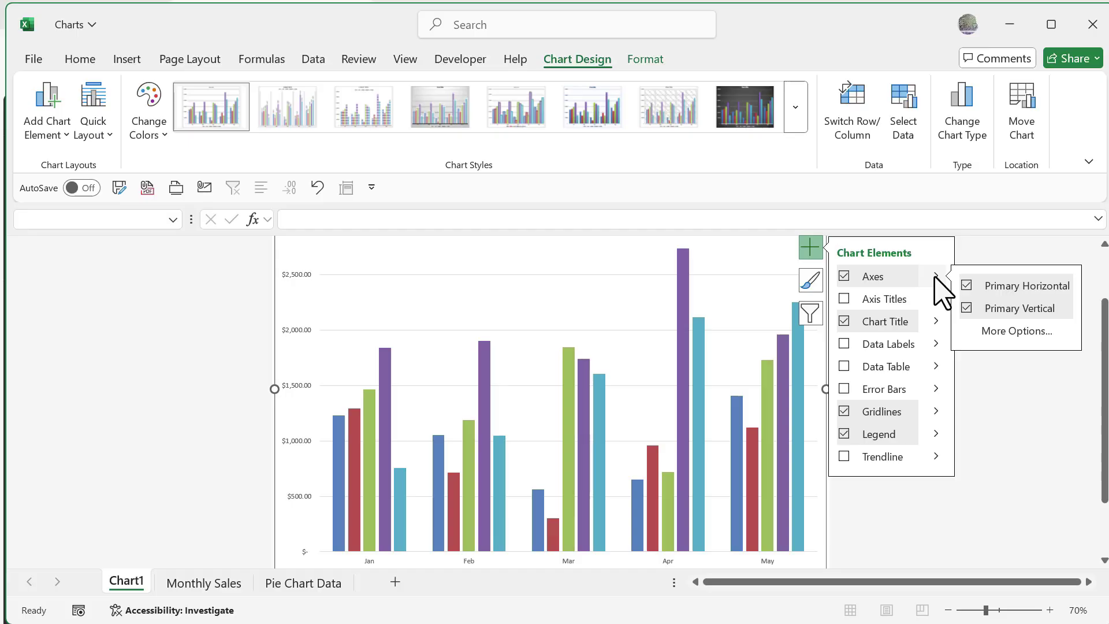
click(964, 309)
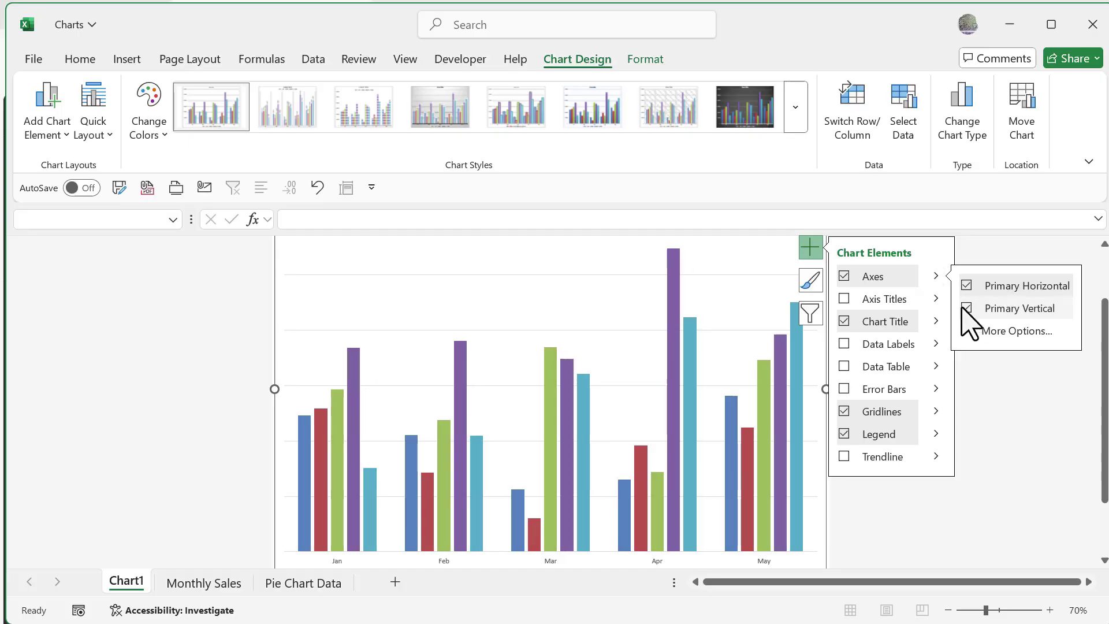
click(966, 309)
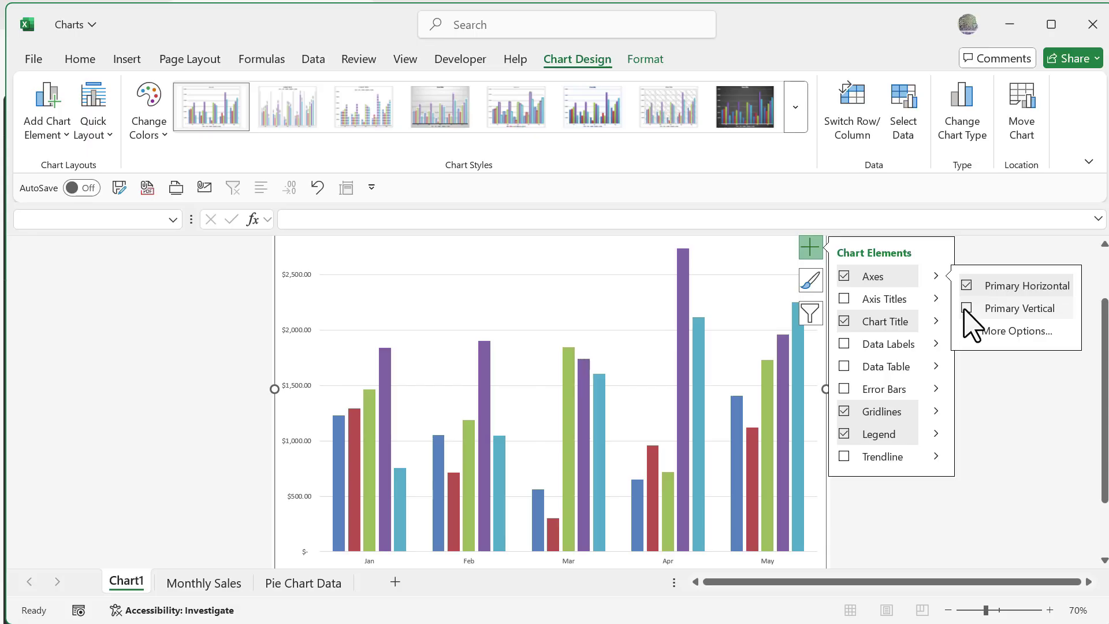
Toggle the primary vertical axis once more, leaving it shown, and add axis titles to the chart.
click(966, 309)
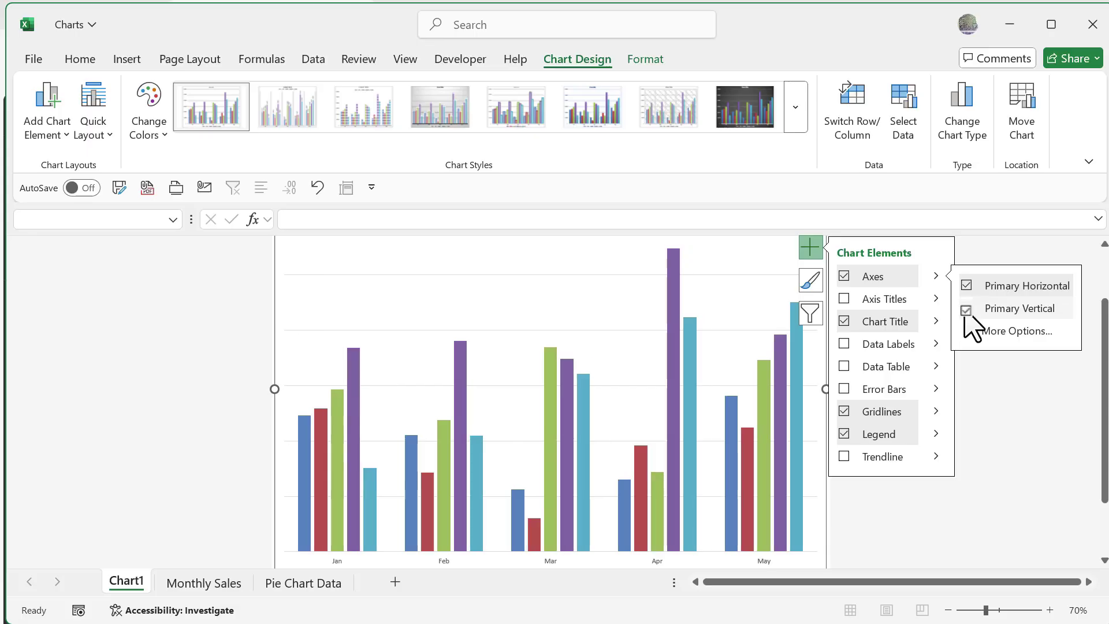
click(966, 308)
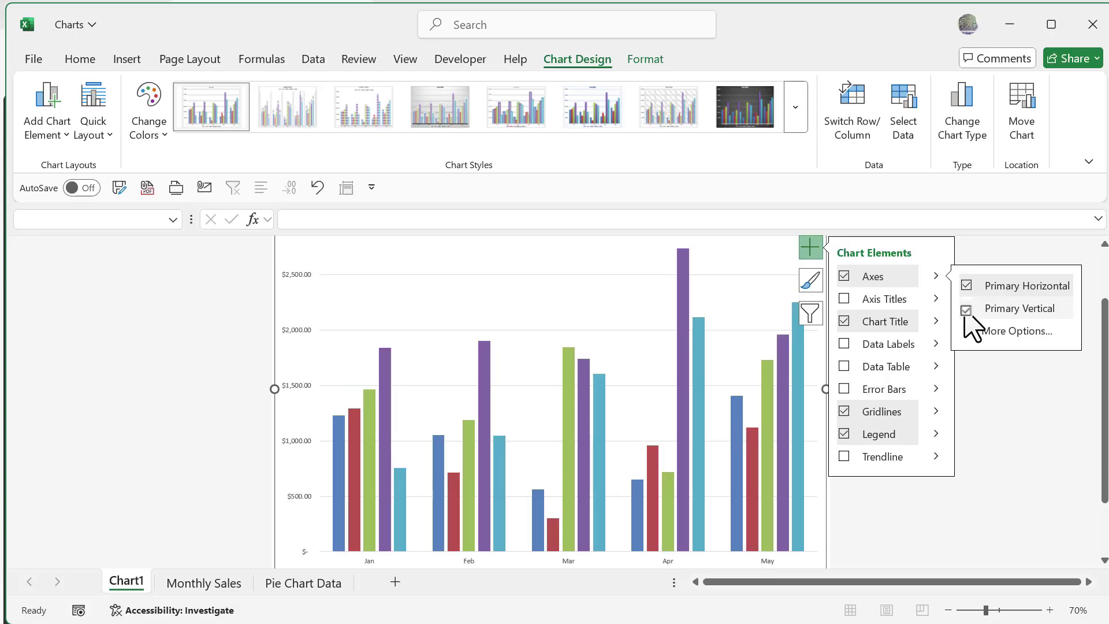
click(844, 299)
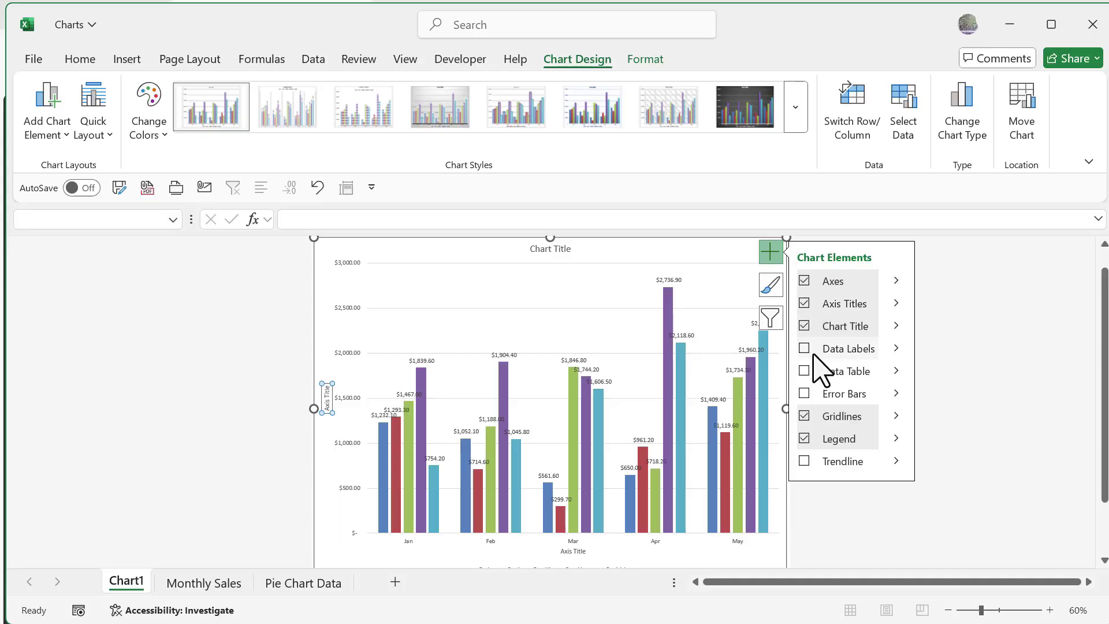
Preview the data label positions without applying one and add a data table with legend keys to the chart.
click(896, 350)
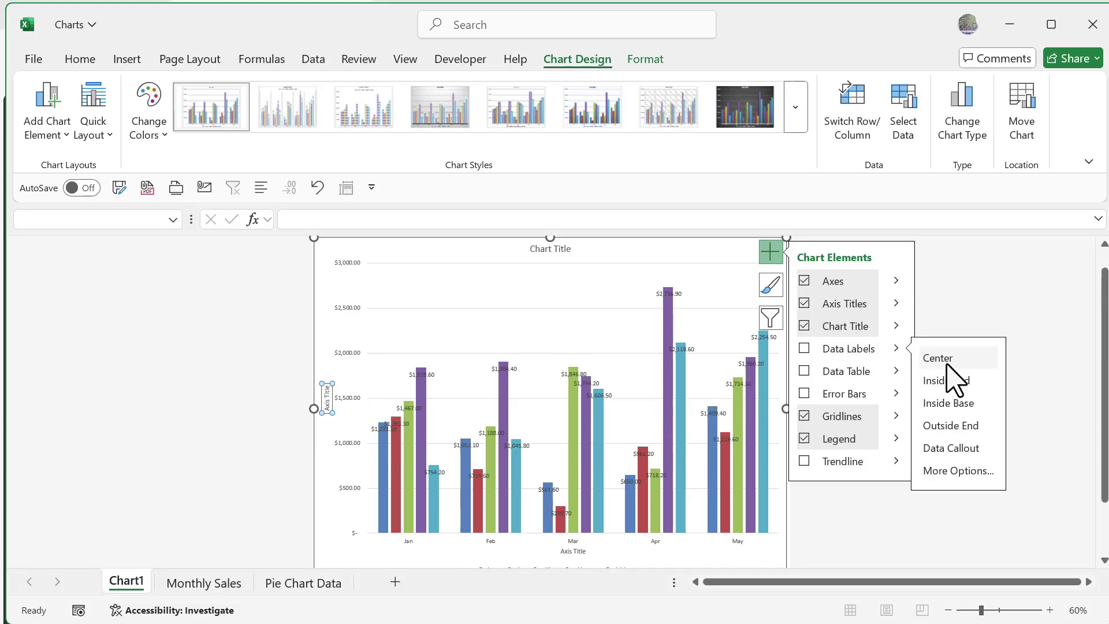
click(804, 372)
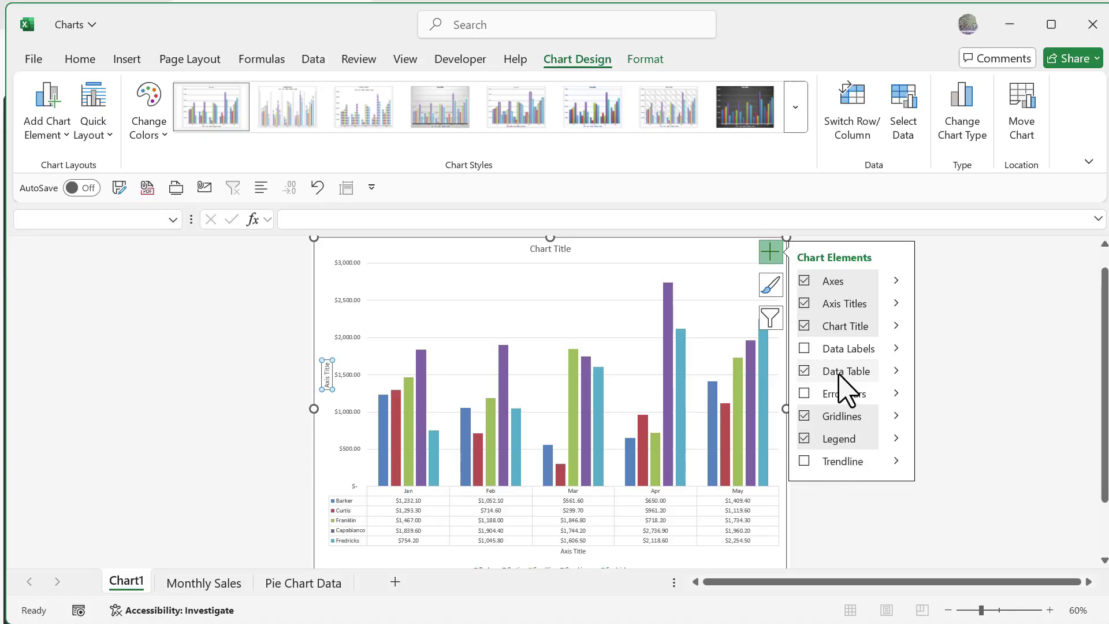
mouse_move(900, 371)
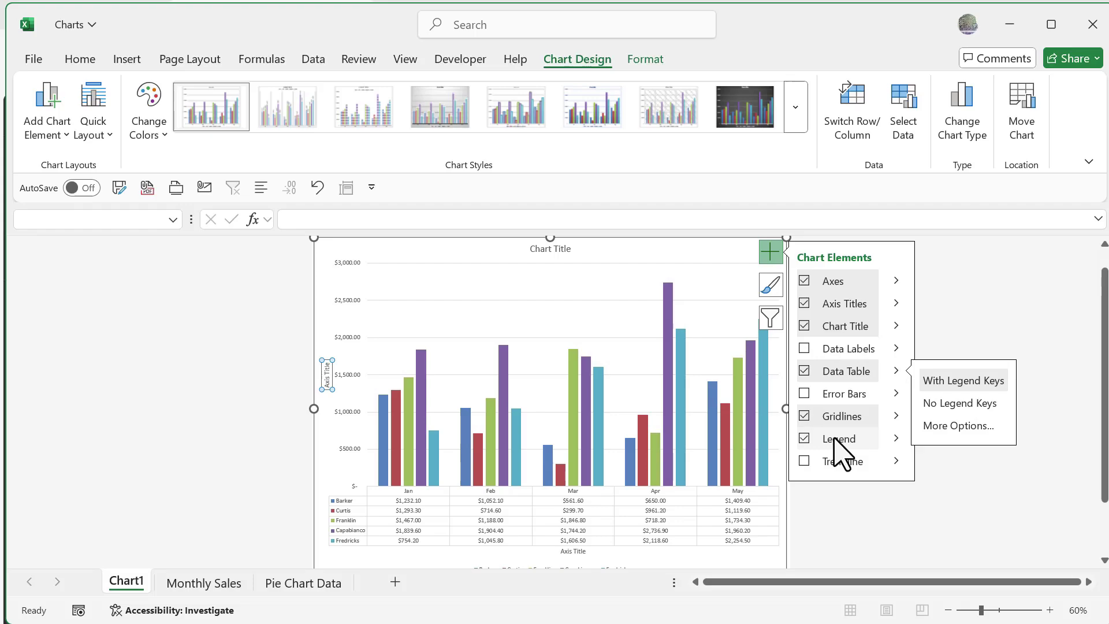
Place the legend at the top of the chart and enlarge its font to size 14.
mouse_move(898, 439)
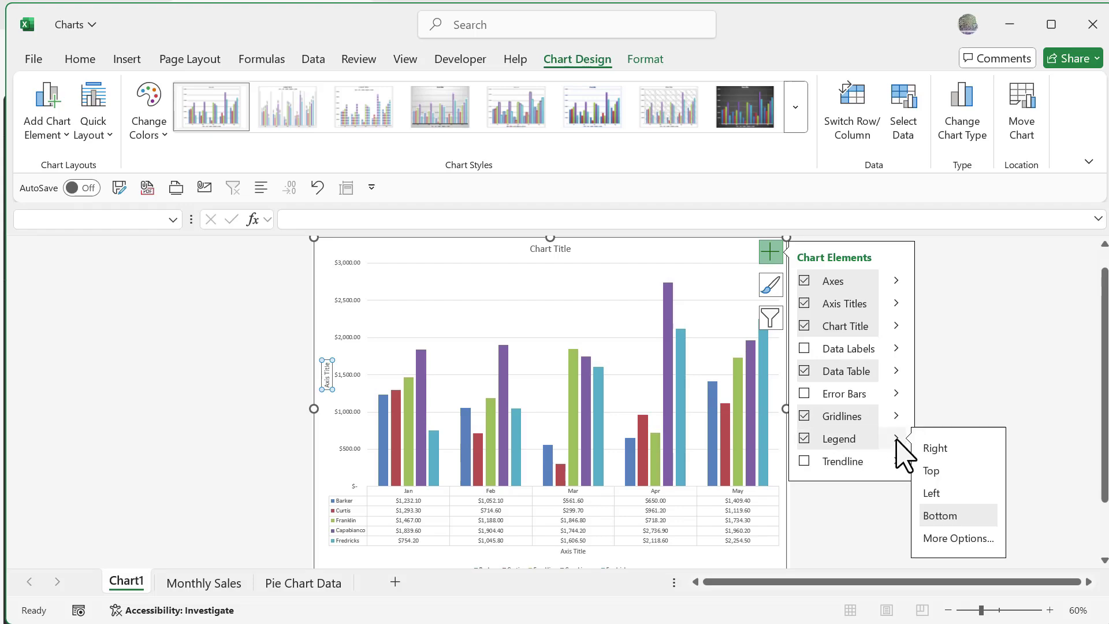
click(932, 470)
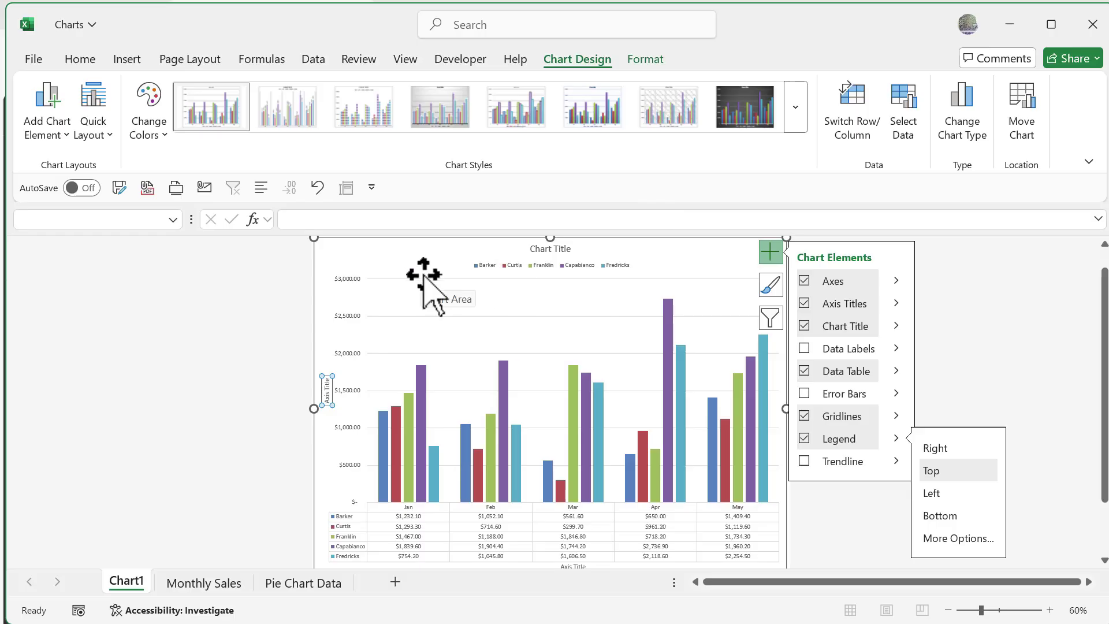
click(486, 264)
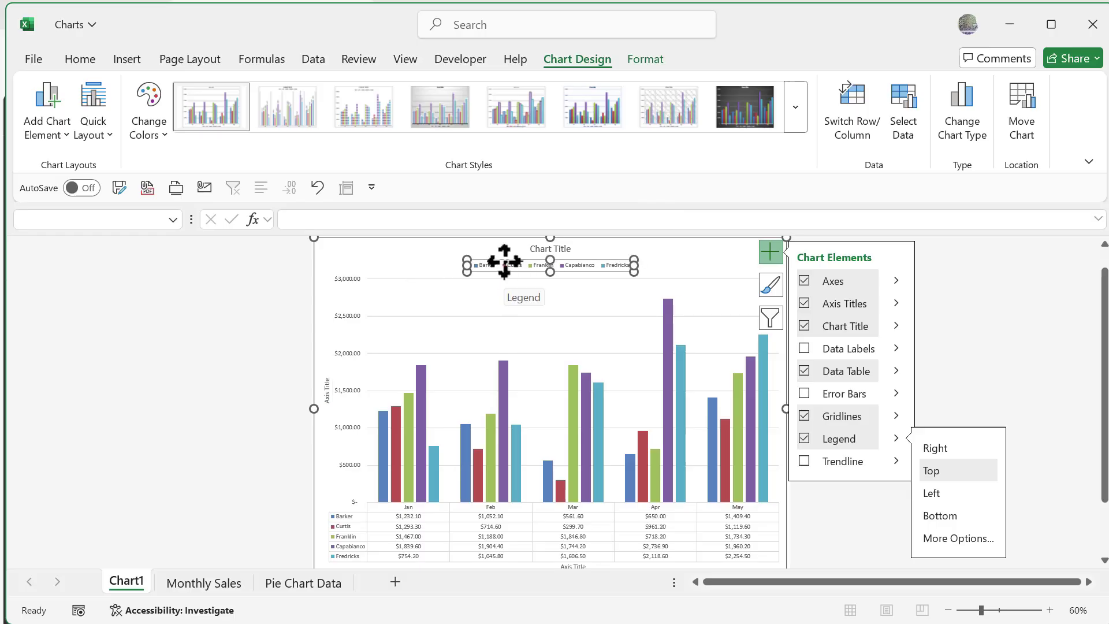
click(83, 62)
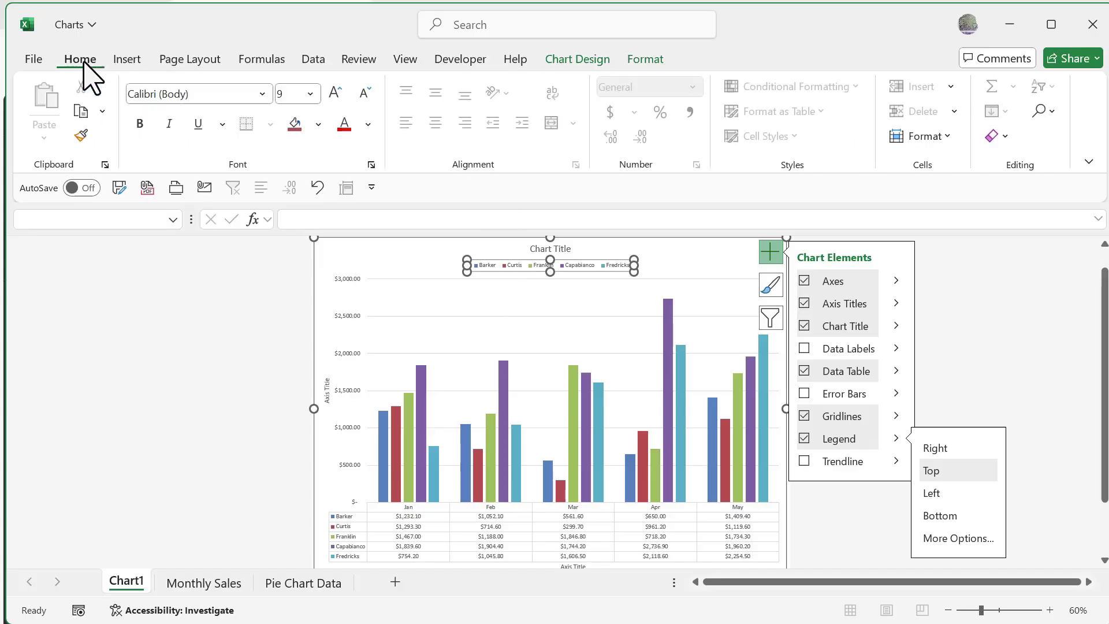
click(337, 94)
click(337, 94)
click(336, 94)
click(336, 94)
click(336, 94)
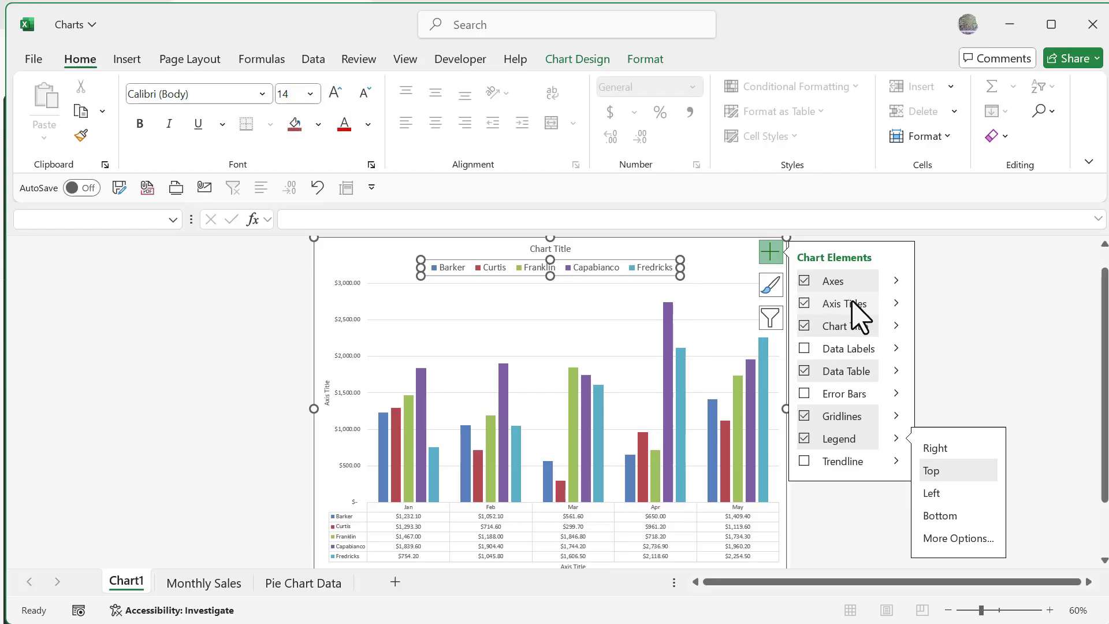
Replace the placeholder chart title with "Sales by Rep".
click(559, 248)
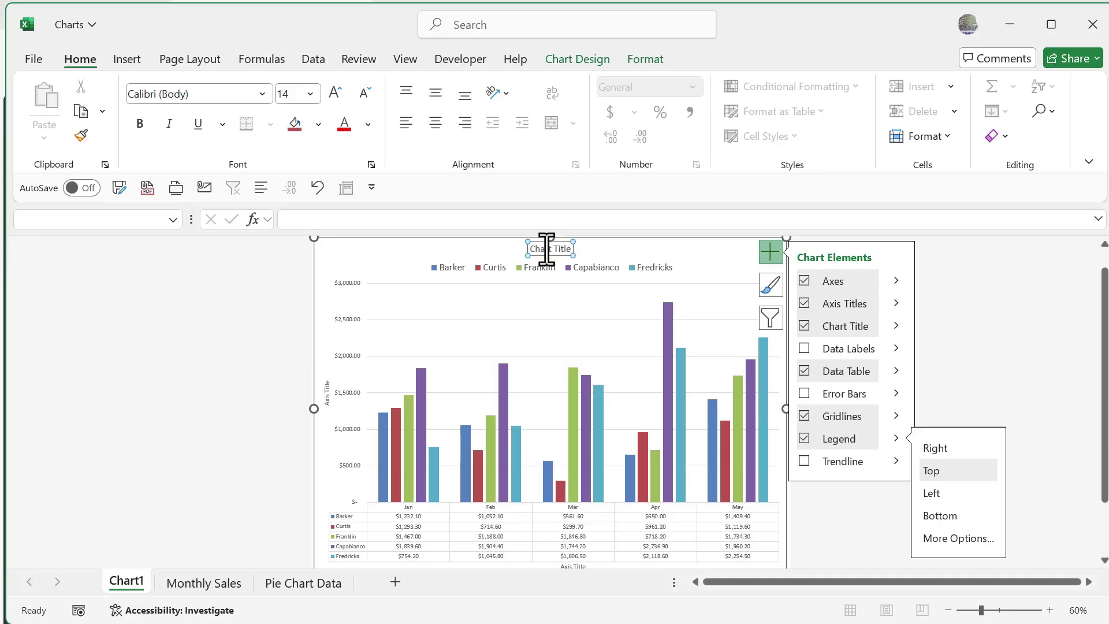
click(547, 248)
triple_click(547, 249)
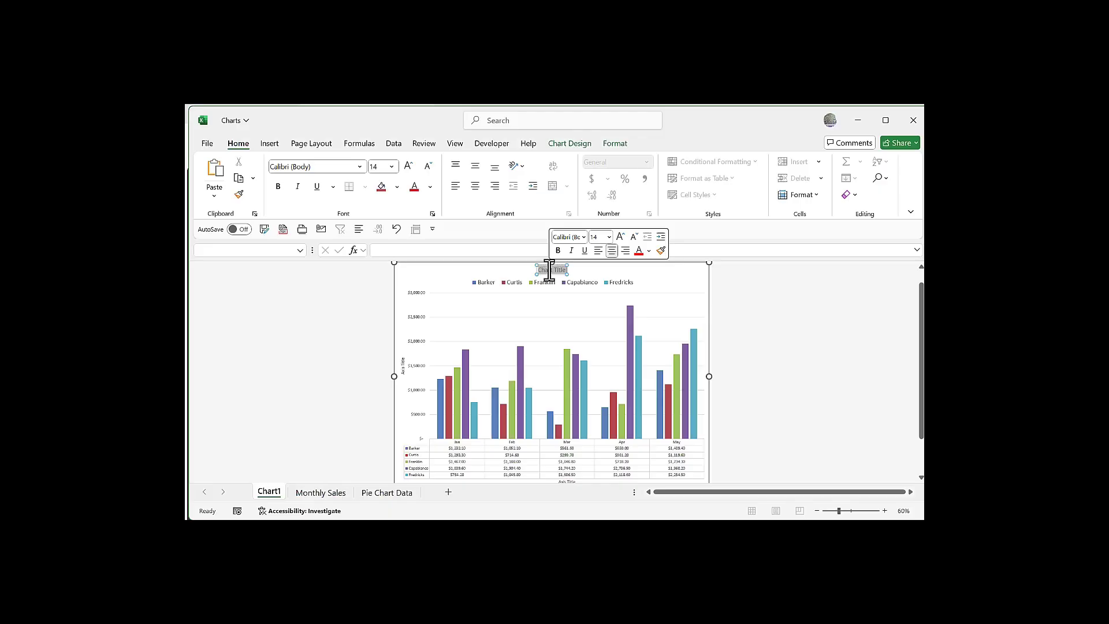
text(Sales by Rep)
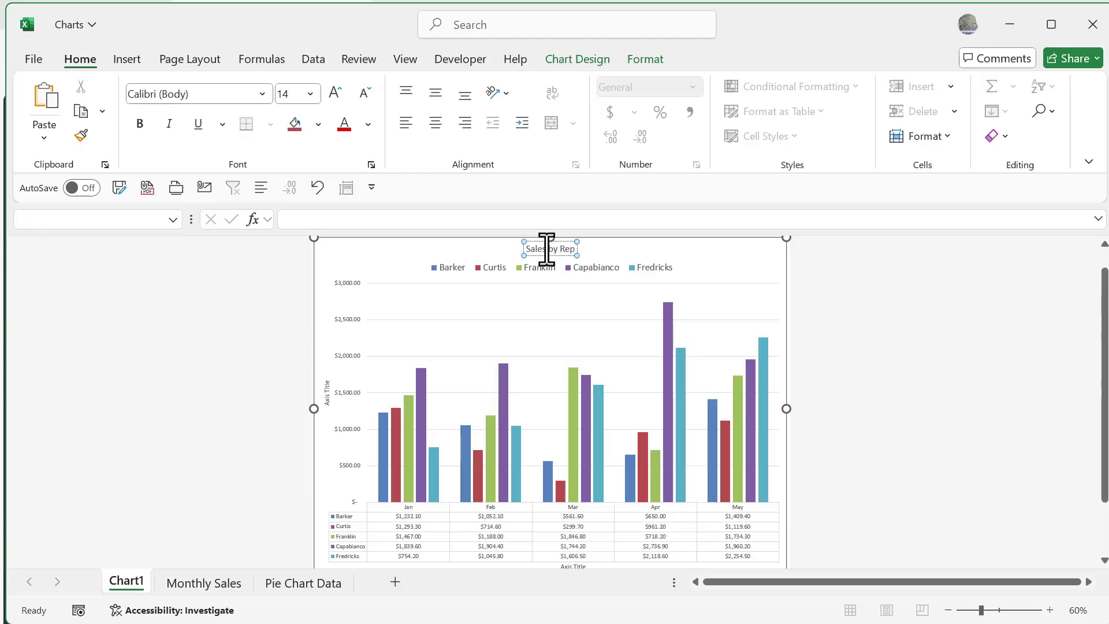
Format the "Sales by Rep" chart title as 32-point bold text.
triple_click(547, 248)
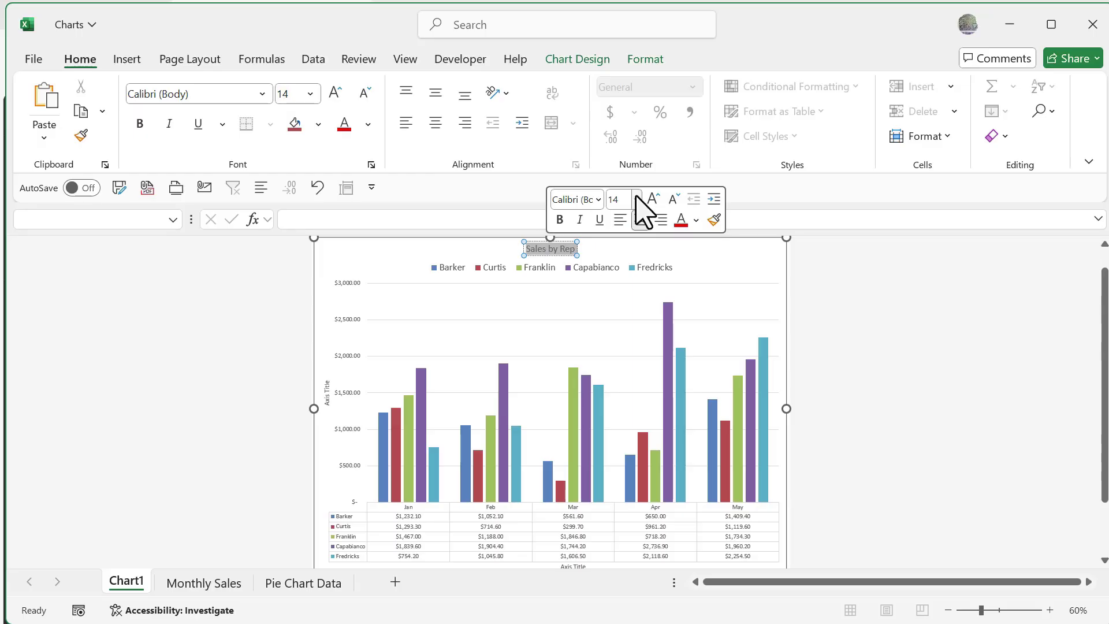
click(653, 198)
click(653, 198)
click(653, 198)
click(653, 198)
click(653, 198)
click(654, 198)
click(653, 199)
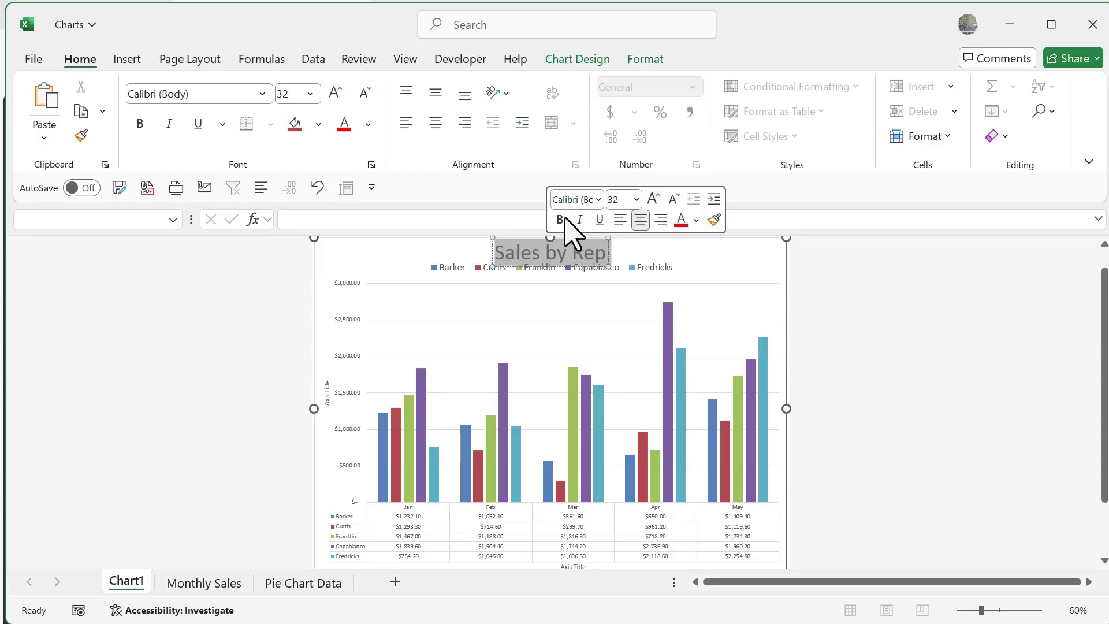
click(559, 219)
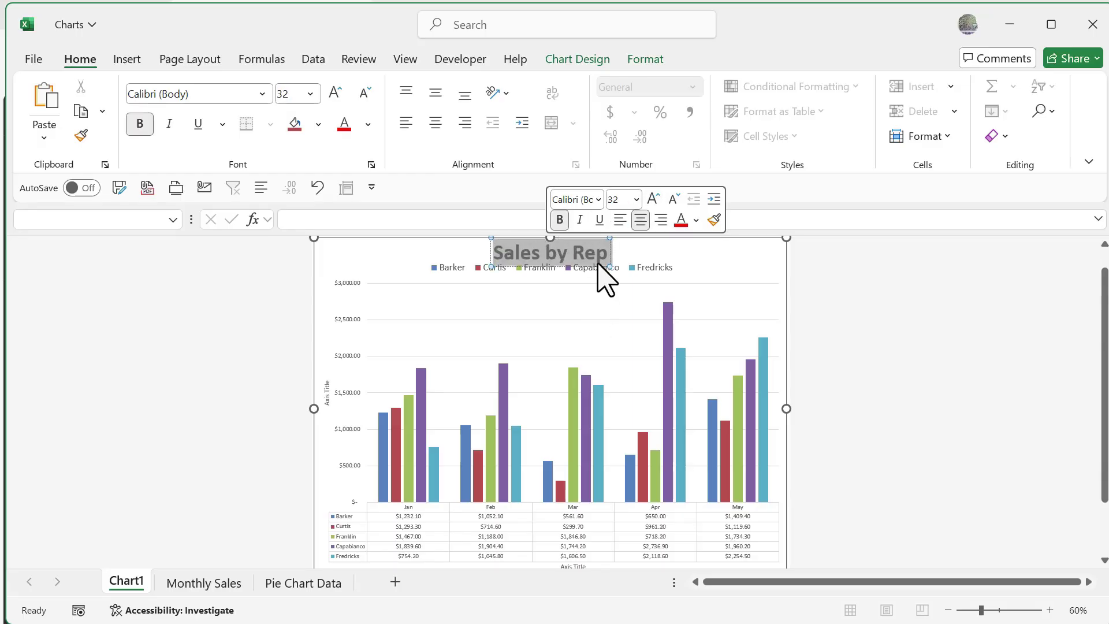
key(Escape)
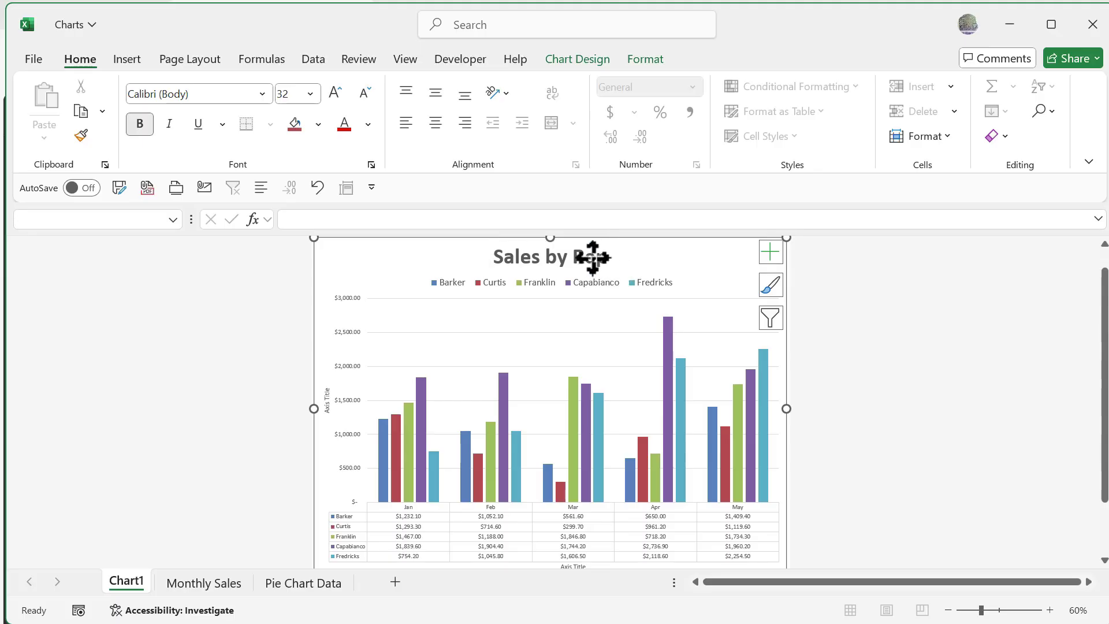
Move the "Sales by Rep" title to the upper-left corner of the chart and deselect it.
click(439, 259)
click(505, 258)
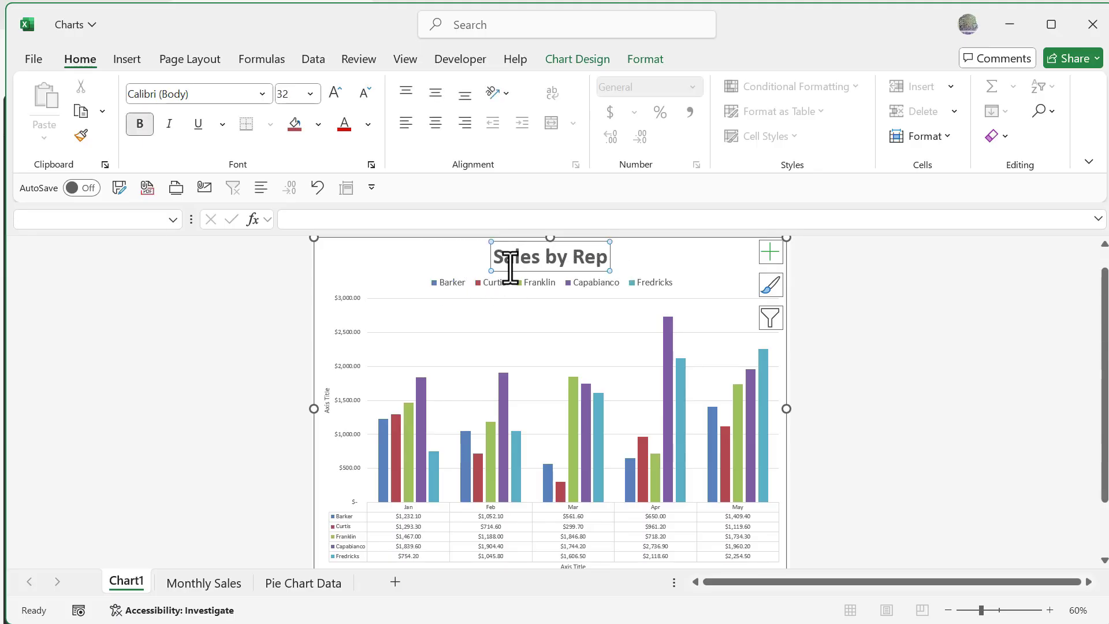
drag(507, 271, 349, 274)
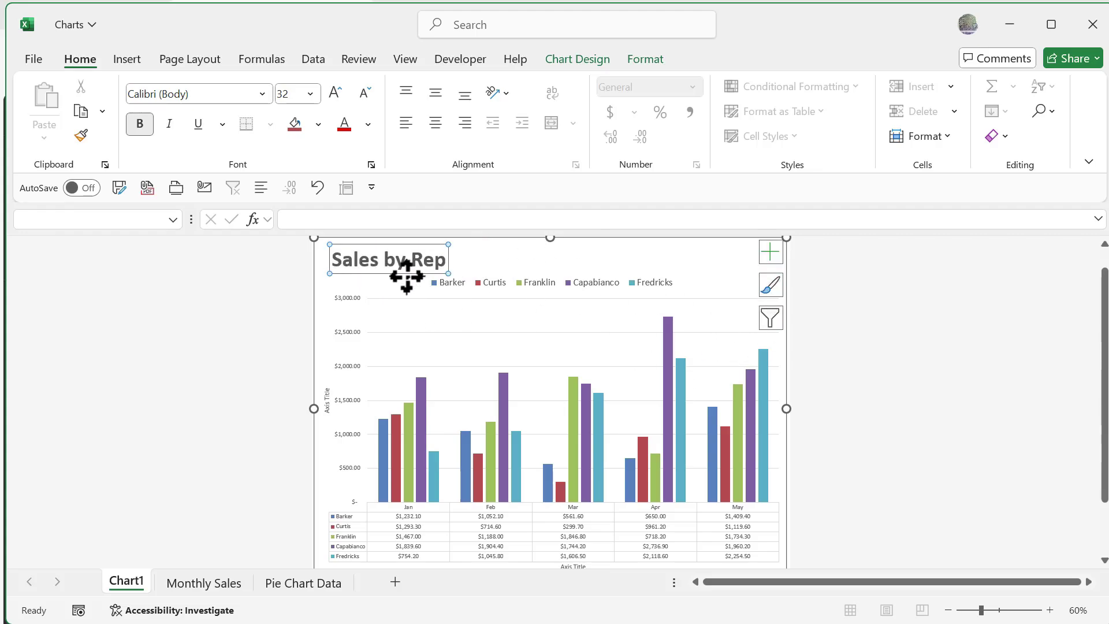
click(484, 274)
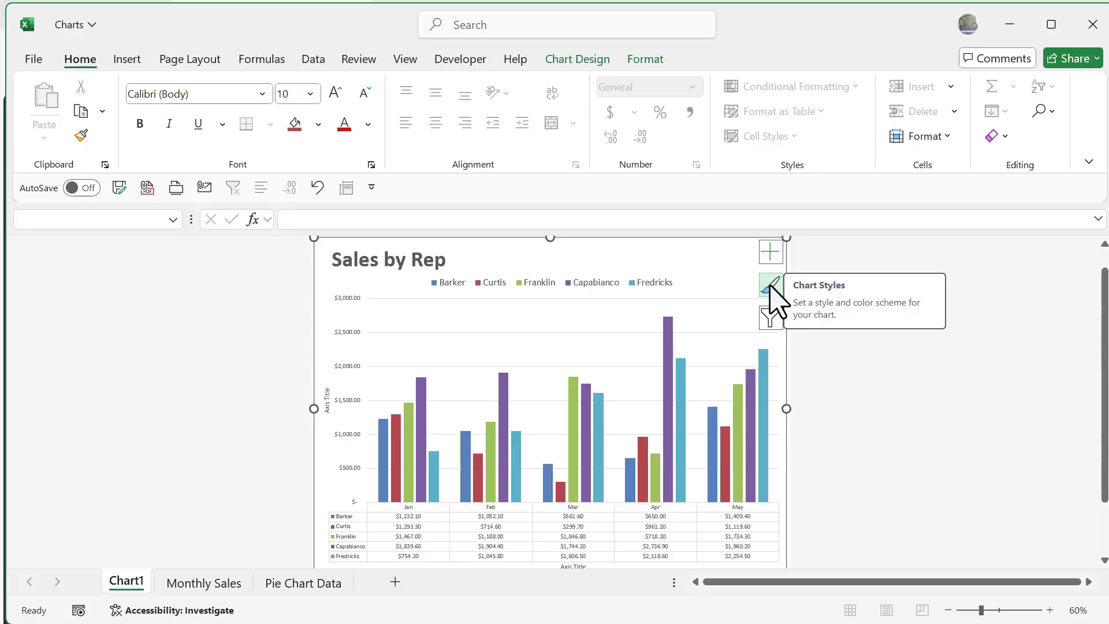
Look through the available chart styles for the column chart without applying one.
click(771, 285)
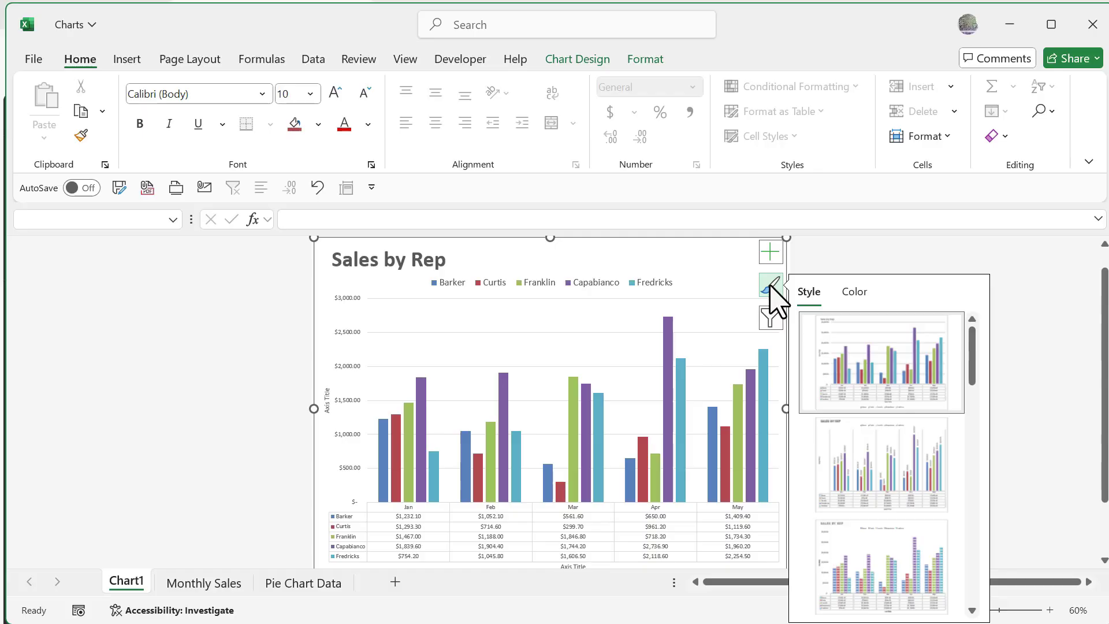
drag(970, 354, 977, 325)
click(771, 285)
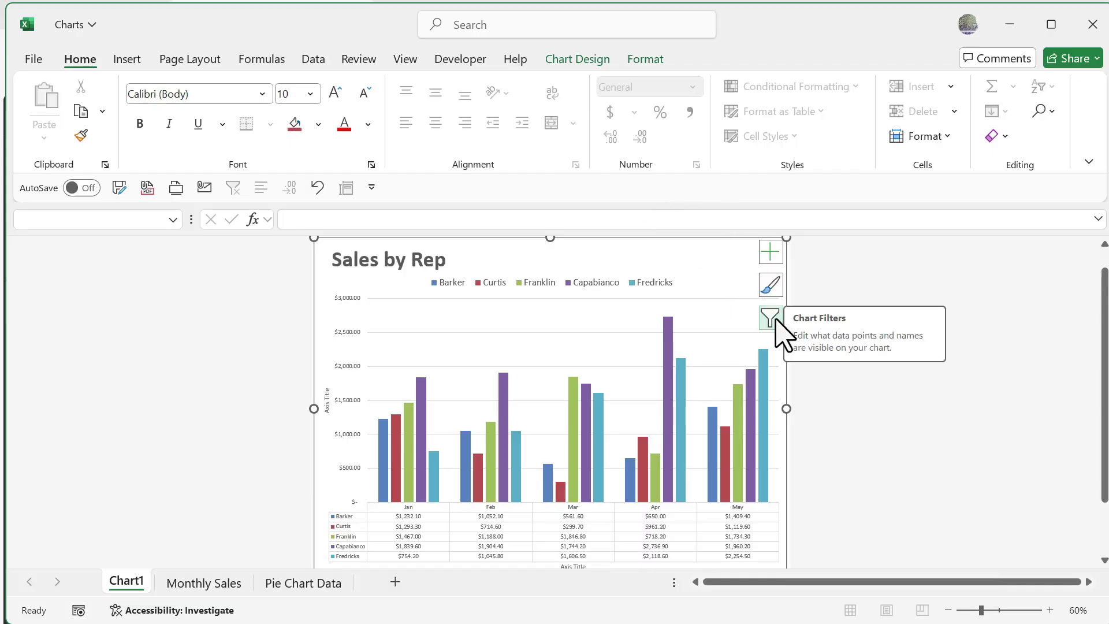
Clear the first two series in the chart filters, select all series again and leave without applying a filter.
click(771, 317)
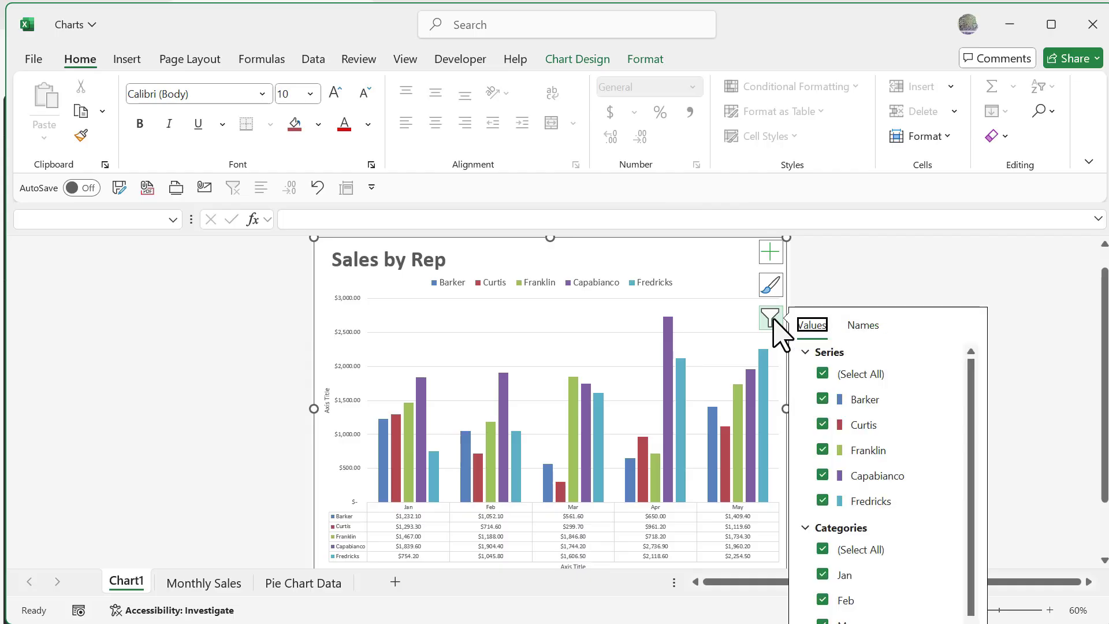
click(822, 399)
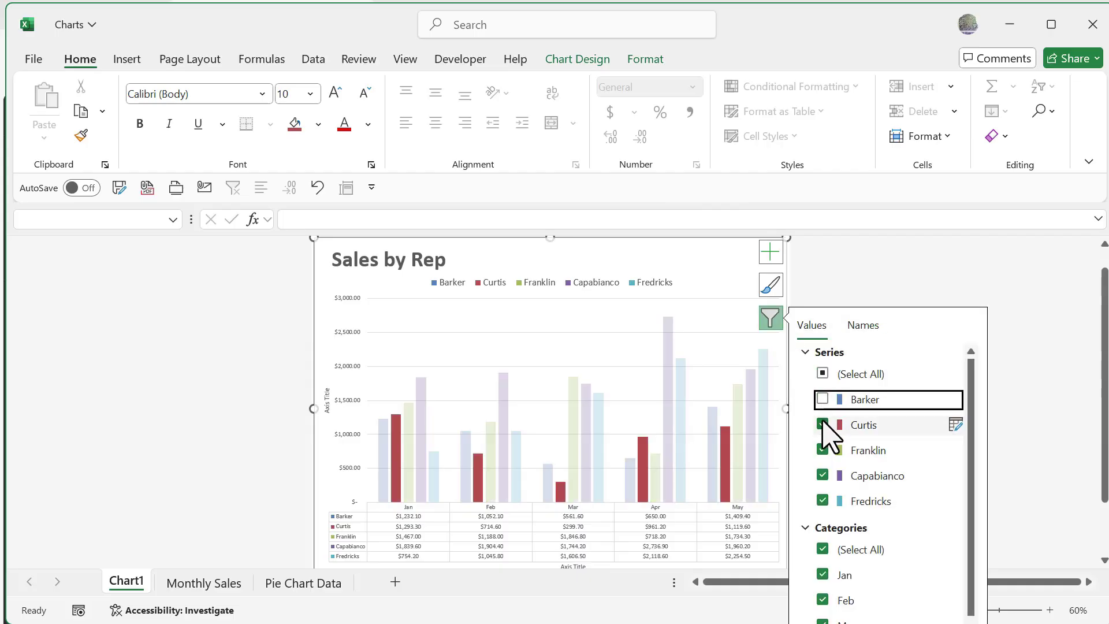
click(822, 425)
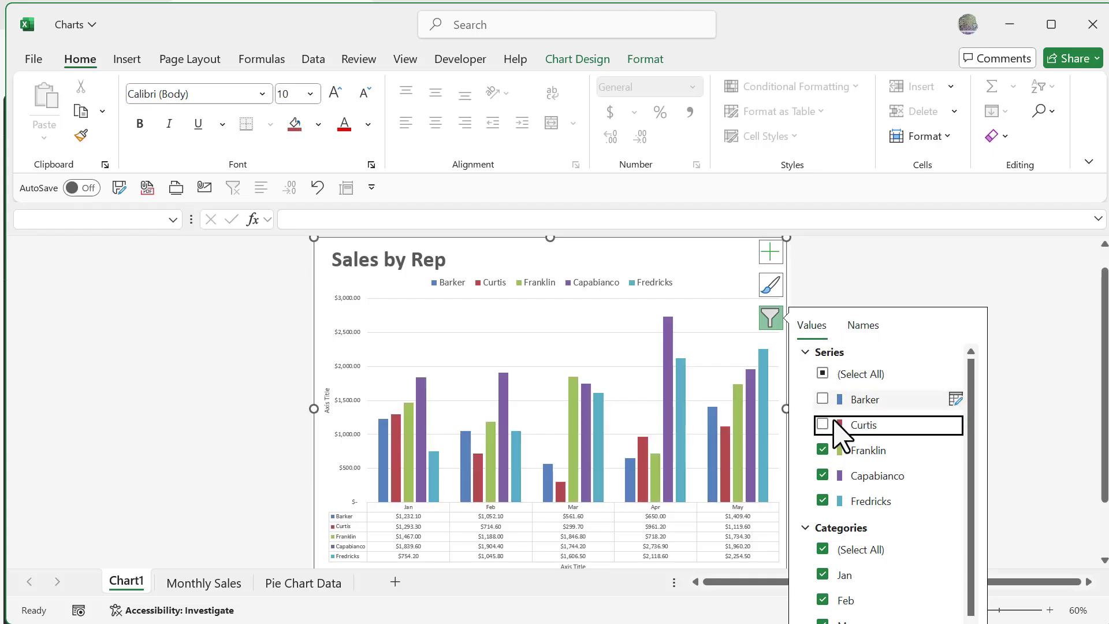
click(824, 375)
click(823, 374)
click(719, 260)
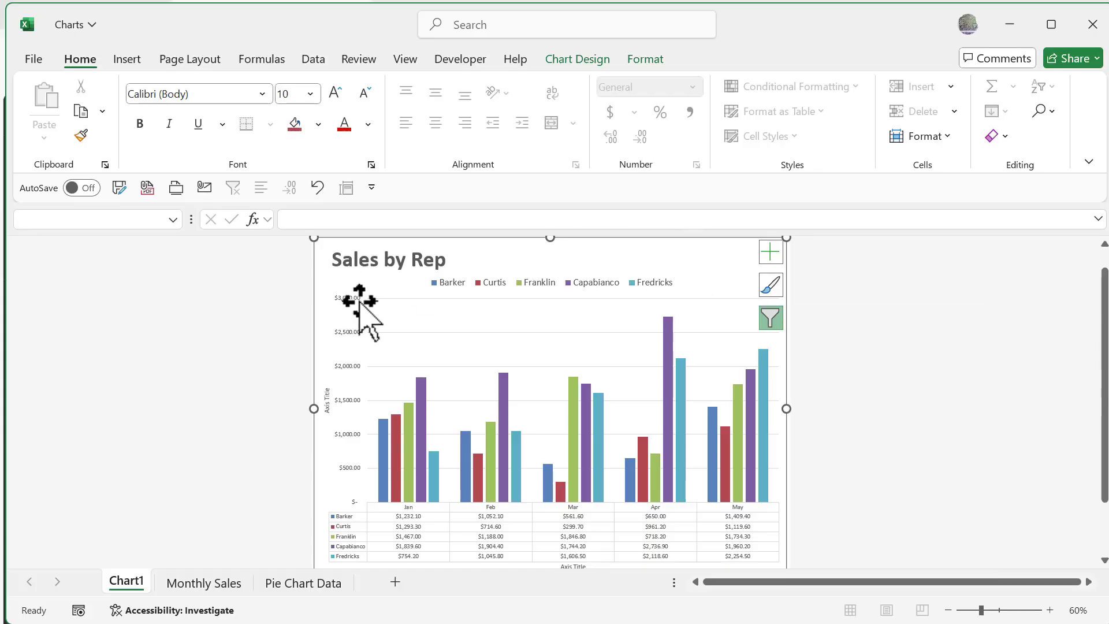
Insert a 3-D pie chart from A1:B6 on the Pie Chart Data sheet and apply the eighth style, with colored outside labels.
click(296, 583)
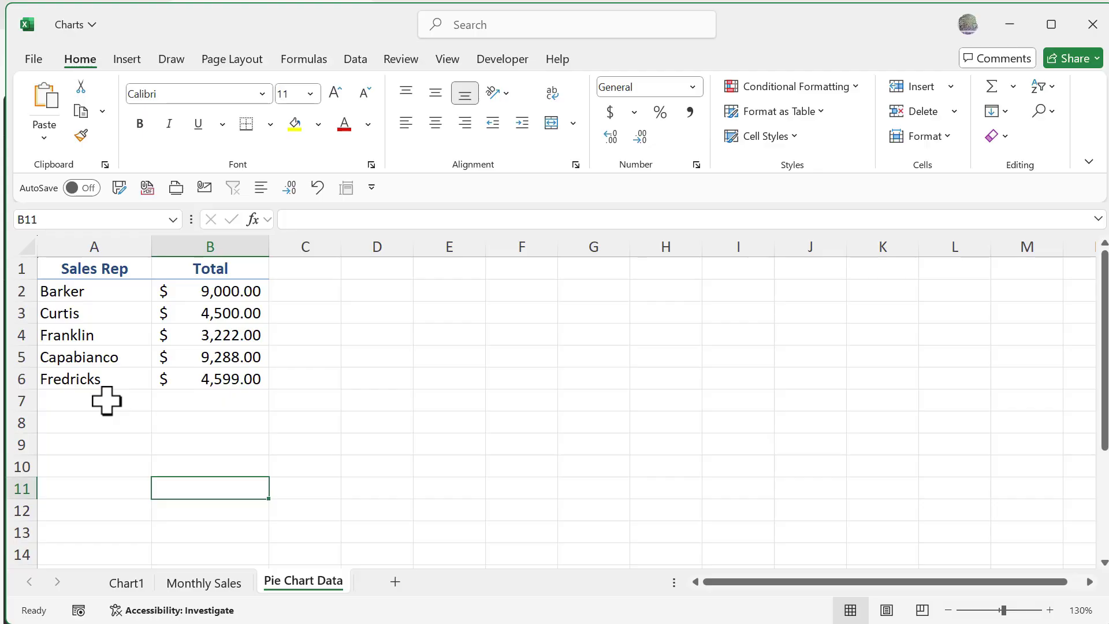
drag(86, 272, 224, 389)
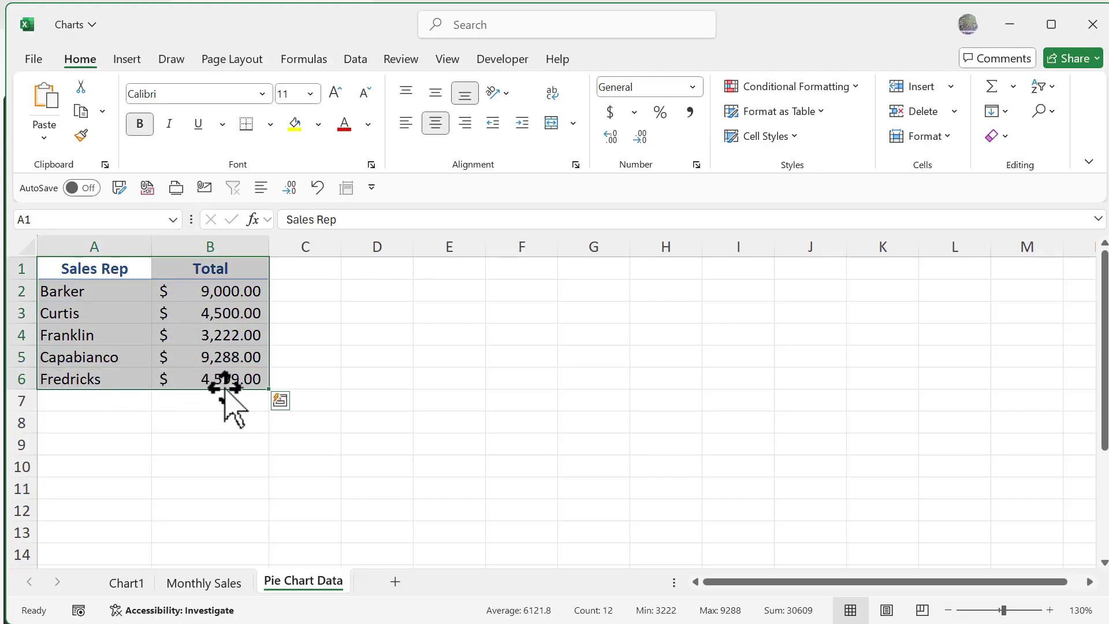
click(128, 60)
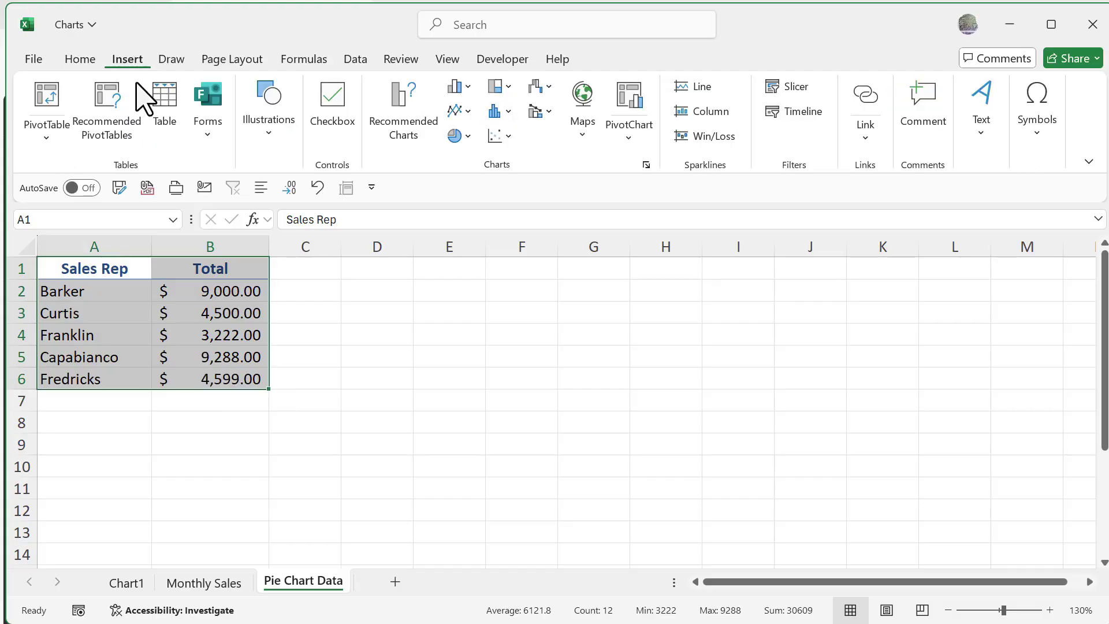
click(459, 137)
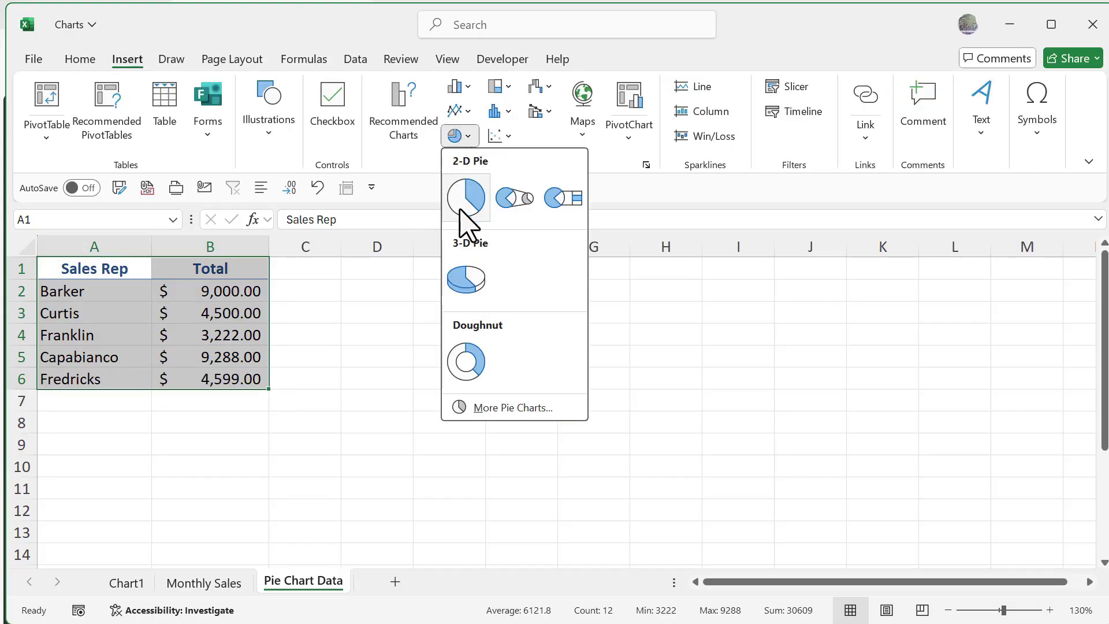
click(468, 281)
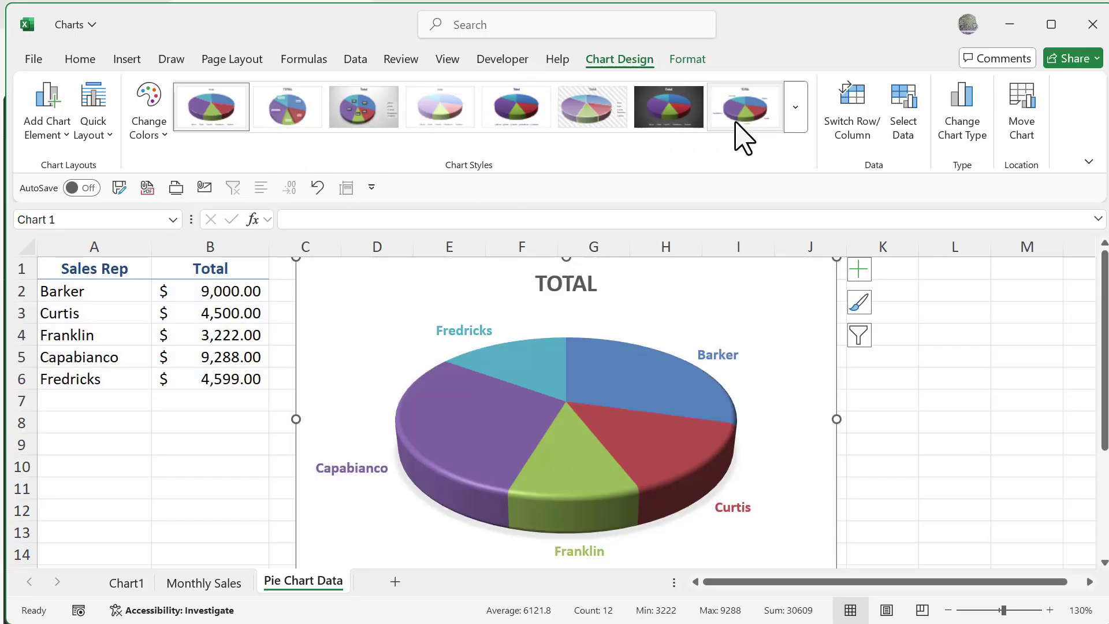
click(745, 124)
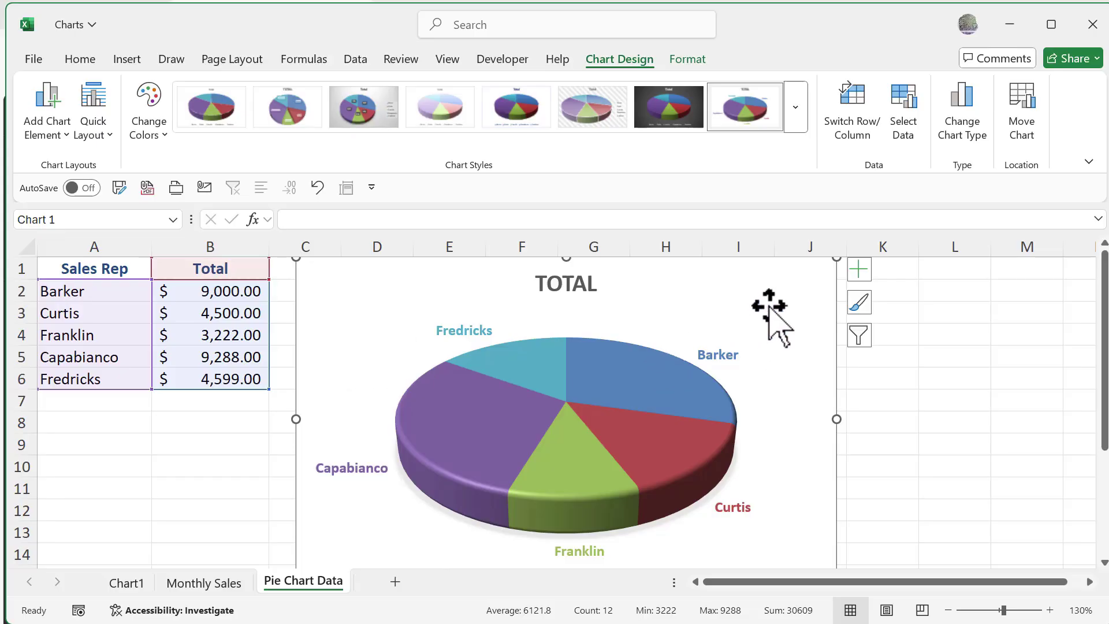
Remove the pie chart's title and set its data labels to show category name, value and percentage, without series name or leader lines.
click(860, 269)
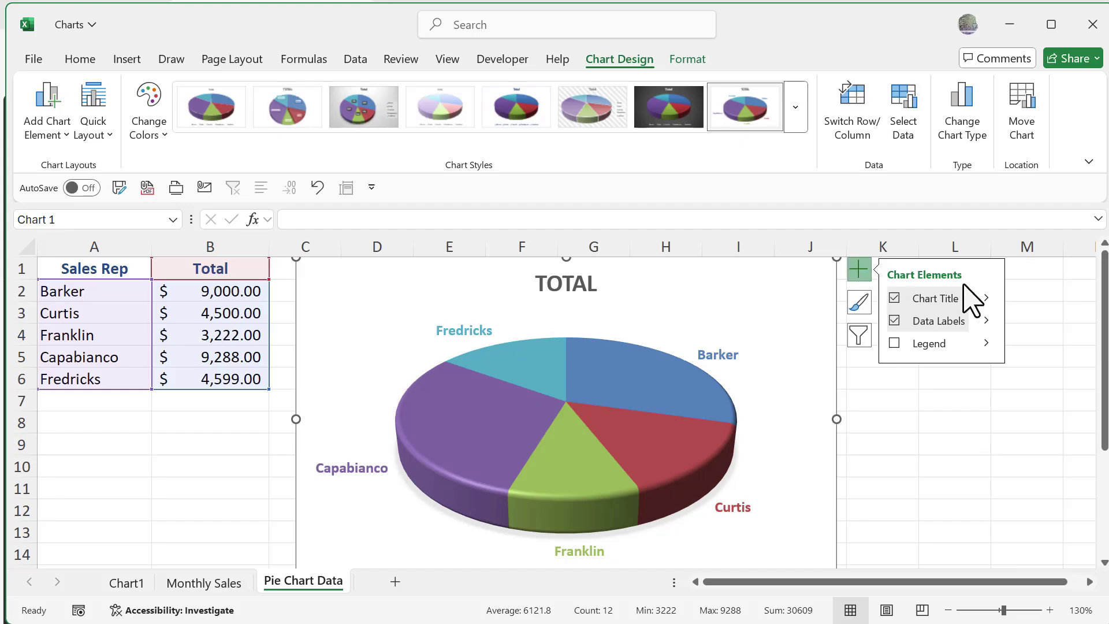
click(986, 299)
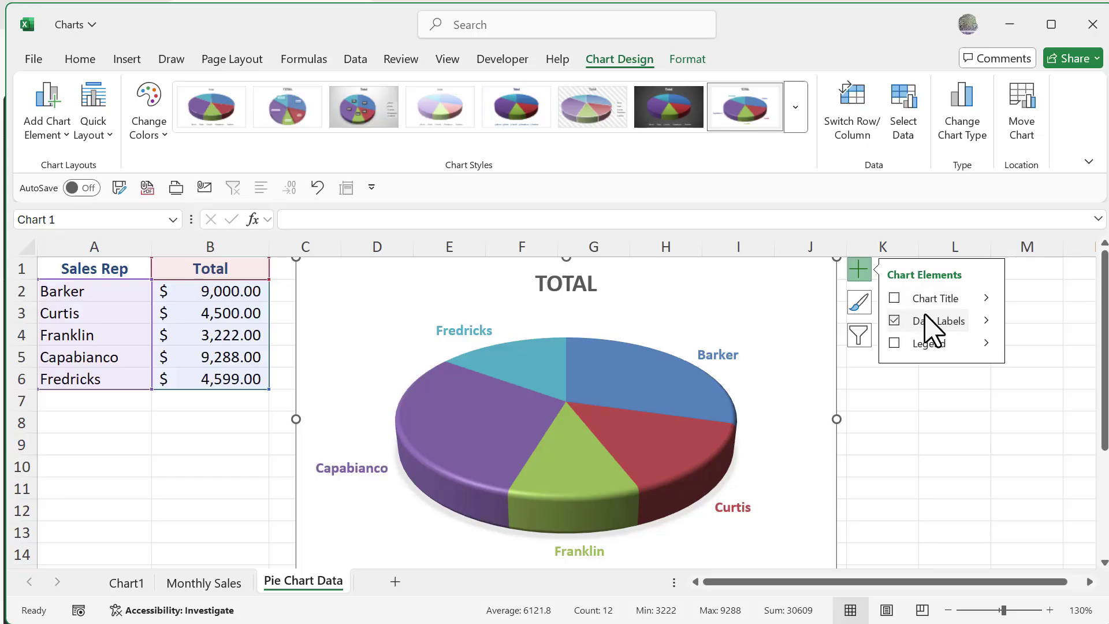
click(992, 319)
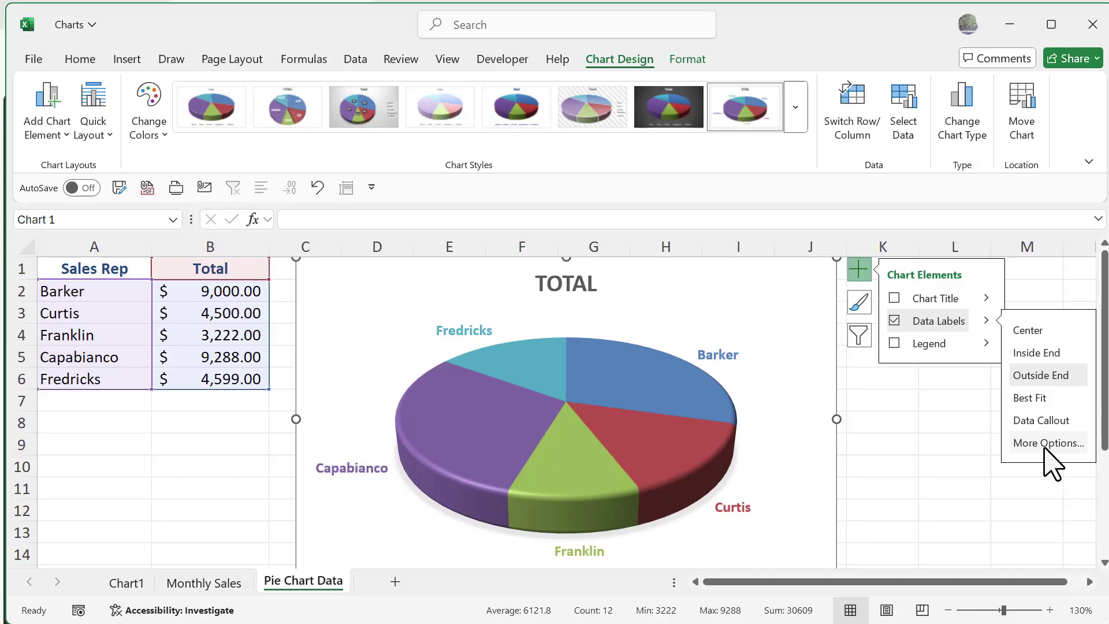
click(1049, 445)
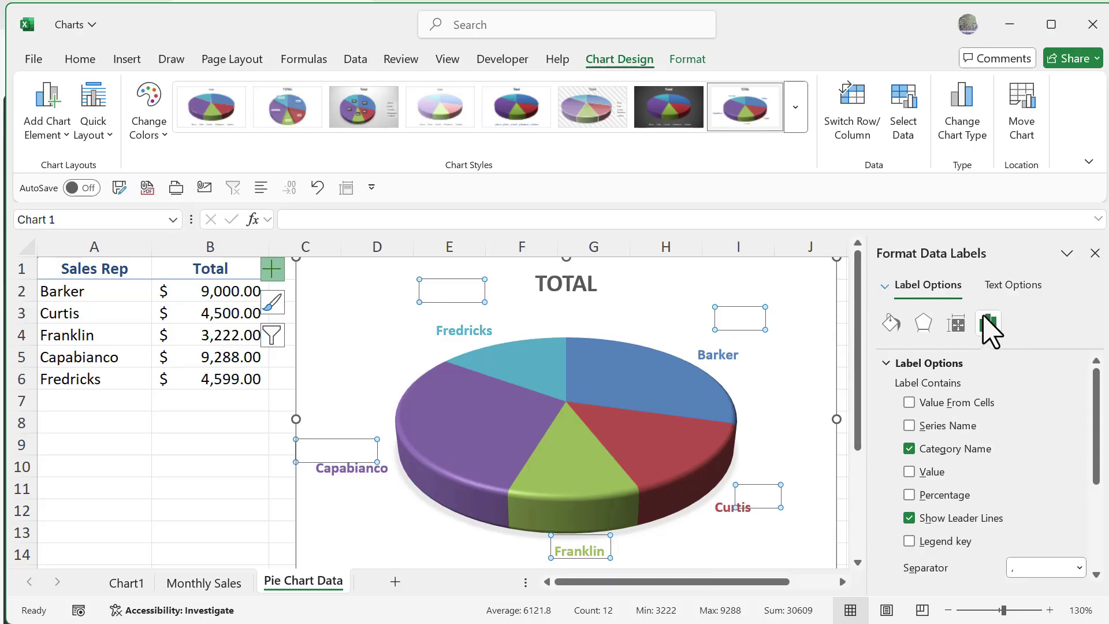
click(909, 449)
click(910, 449)
click(910, 427)
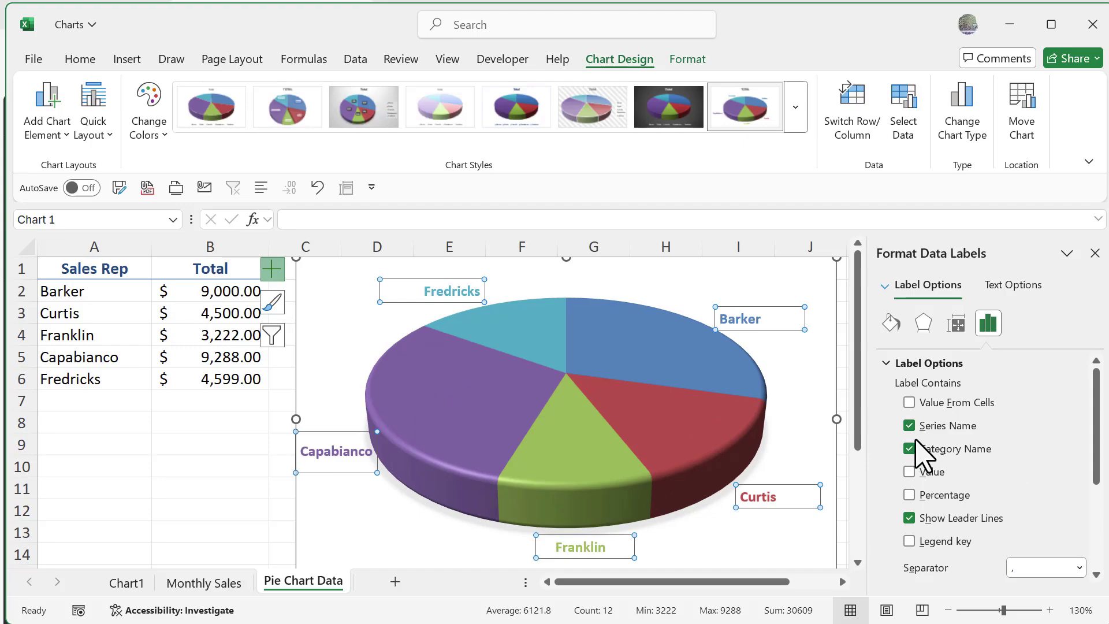
click(910, 472)
click(909, 496)
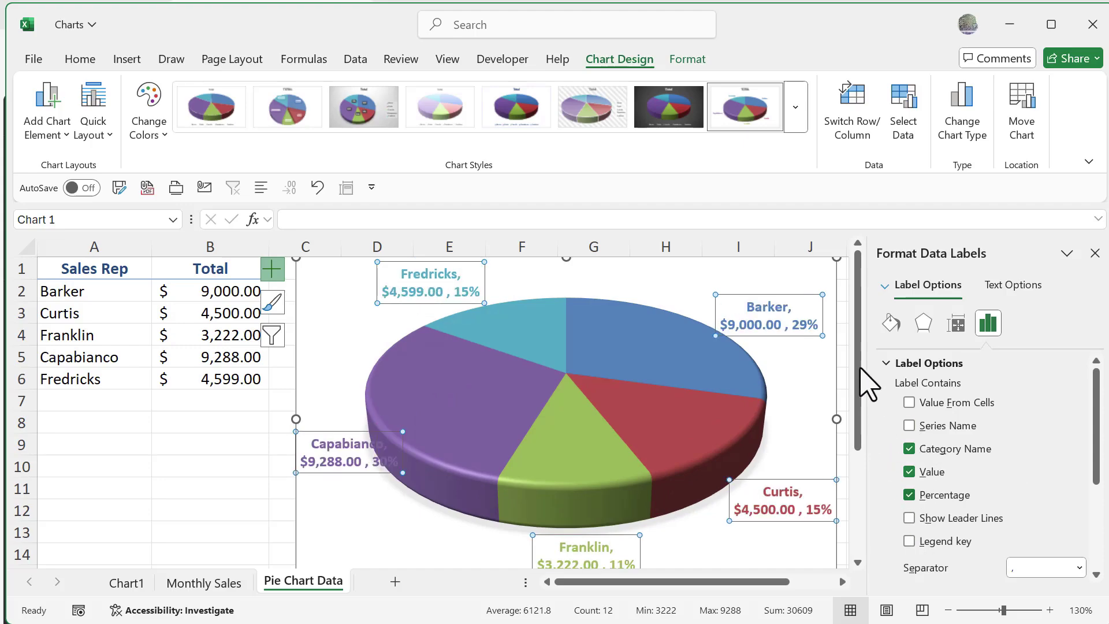
Move the whole pie chart slightly right and down, away from the data table.
click(948, 610)
click(948, 611)
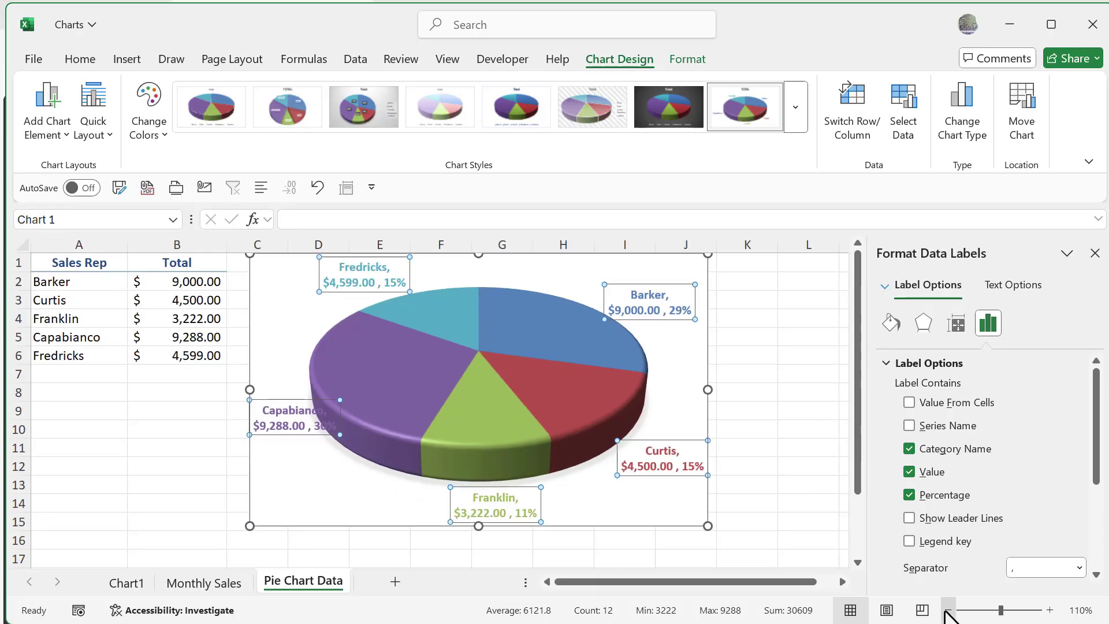
click(948, 610)
drag(610, 498, 655, 515)
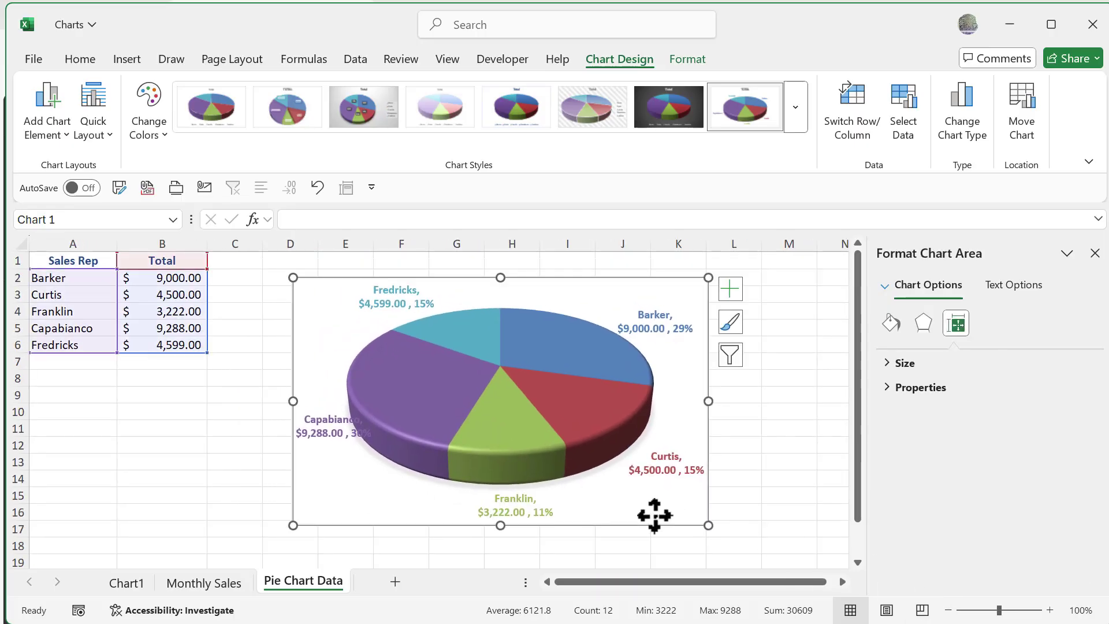
Add a legend to the pie chart and place it below the pie.
click(730, 290)
click(766, 363)
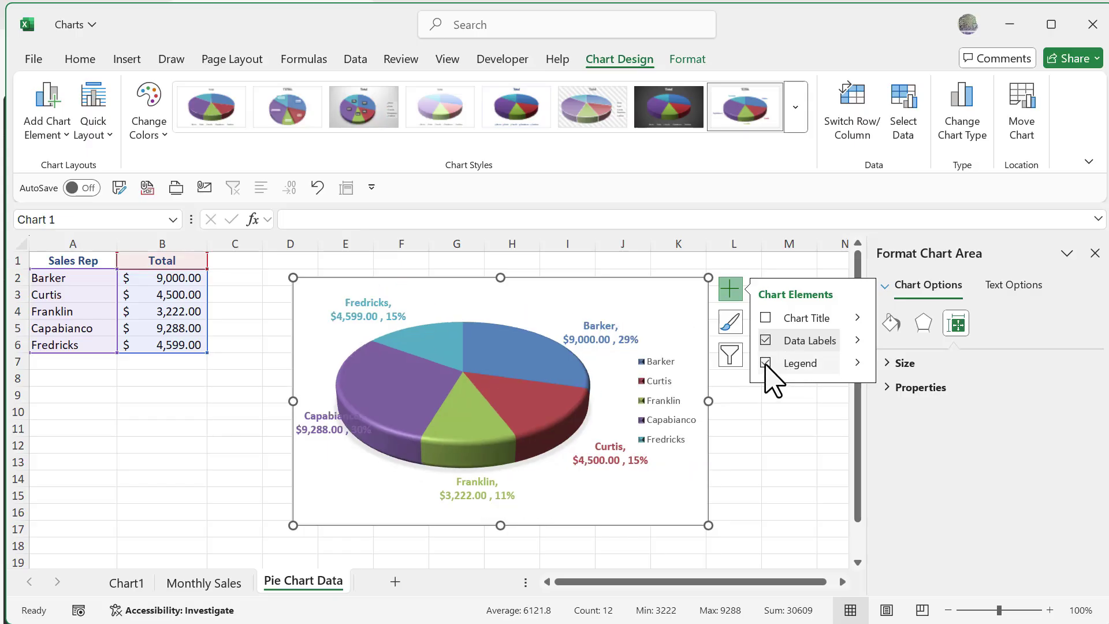
click(857, 363)
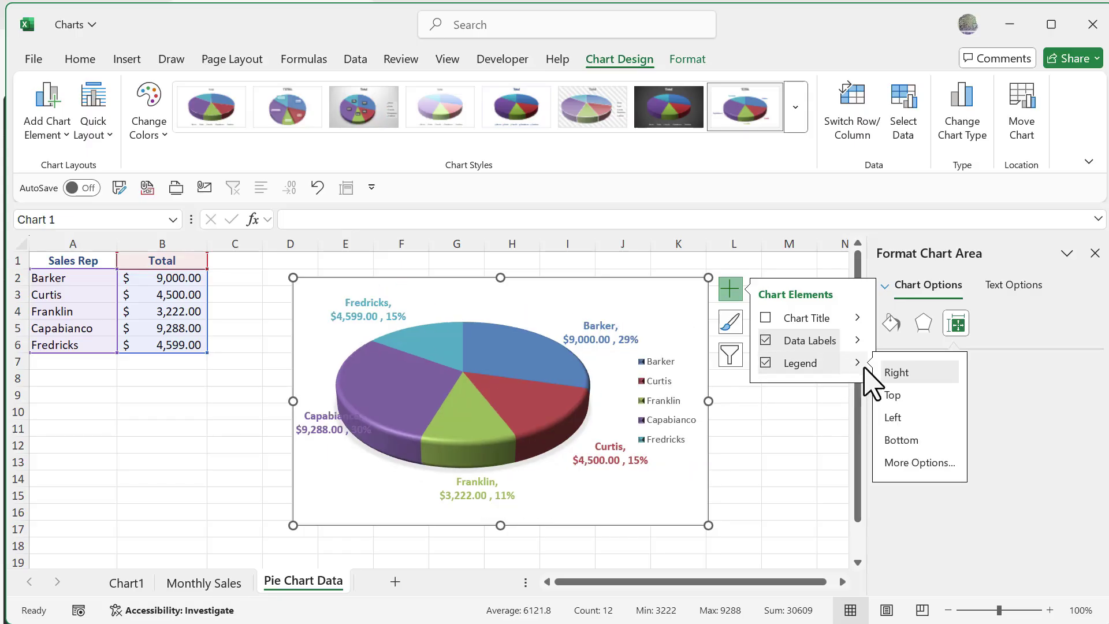
click(909, 445)
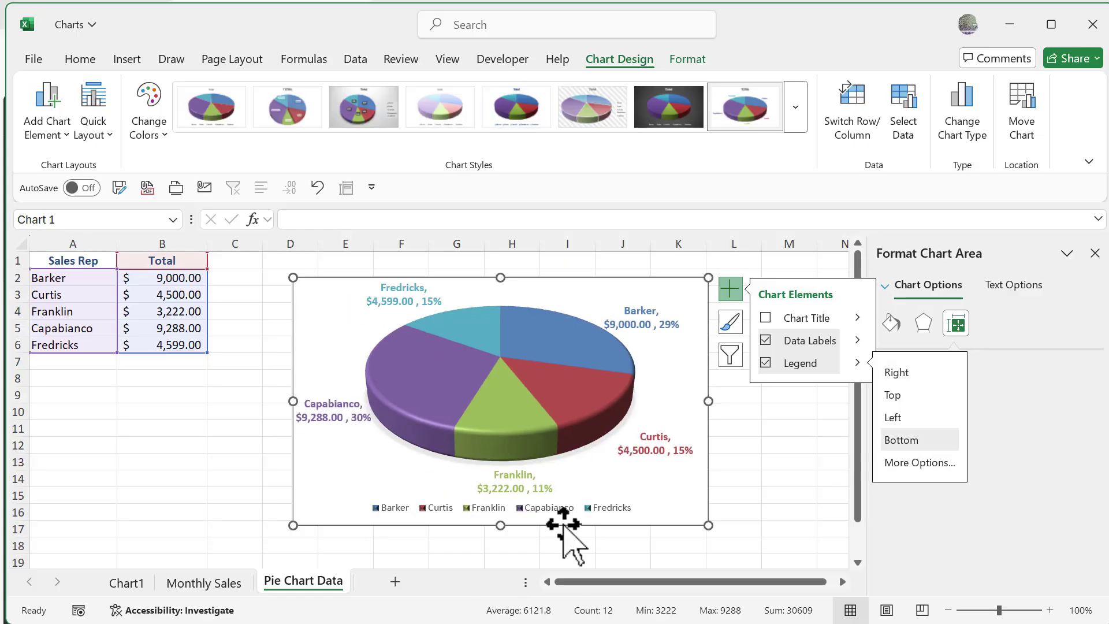
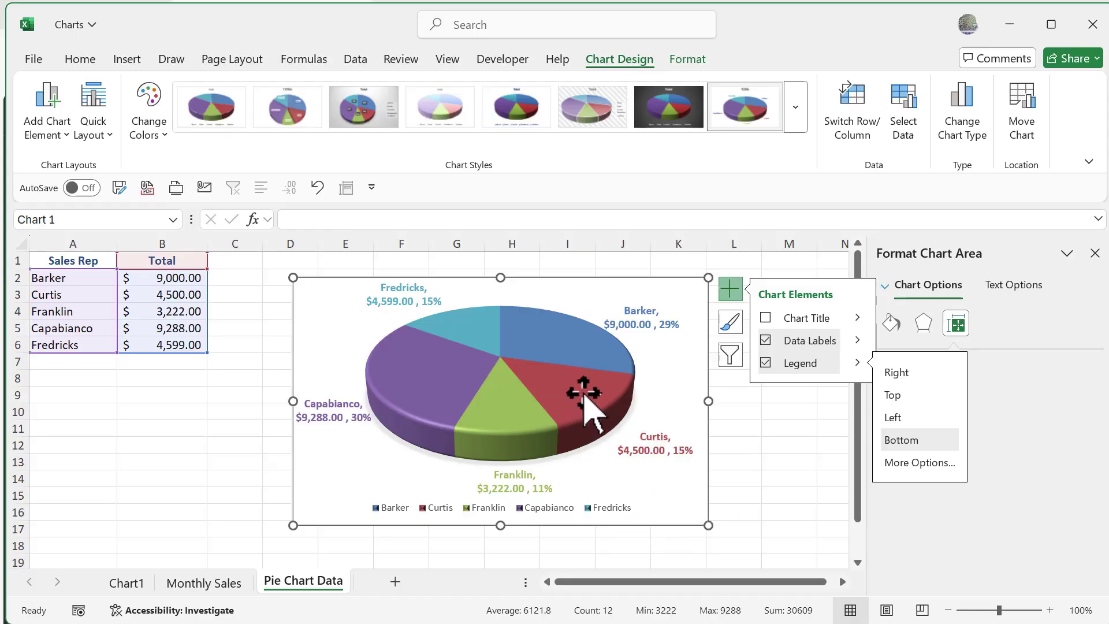
Pull the red slice out of the pie to a point explosion of about 46%.
click(570, 390)
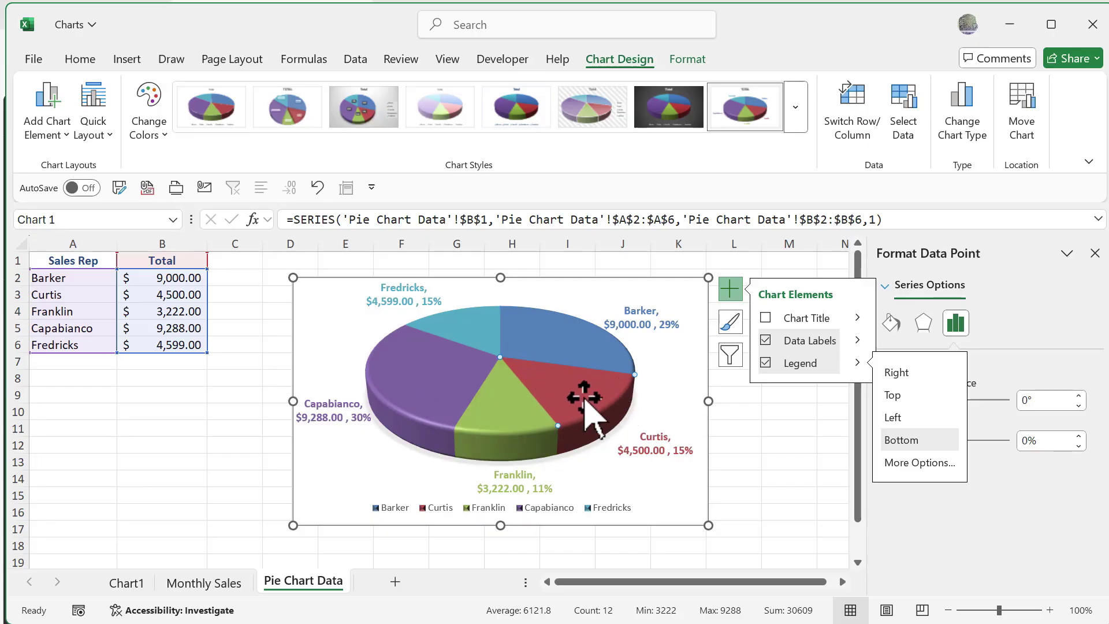
mouse_move(581, 406)
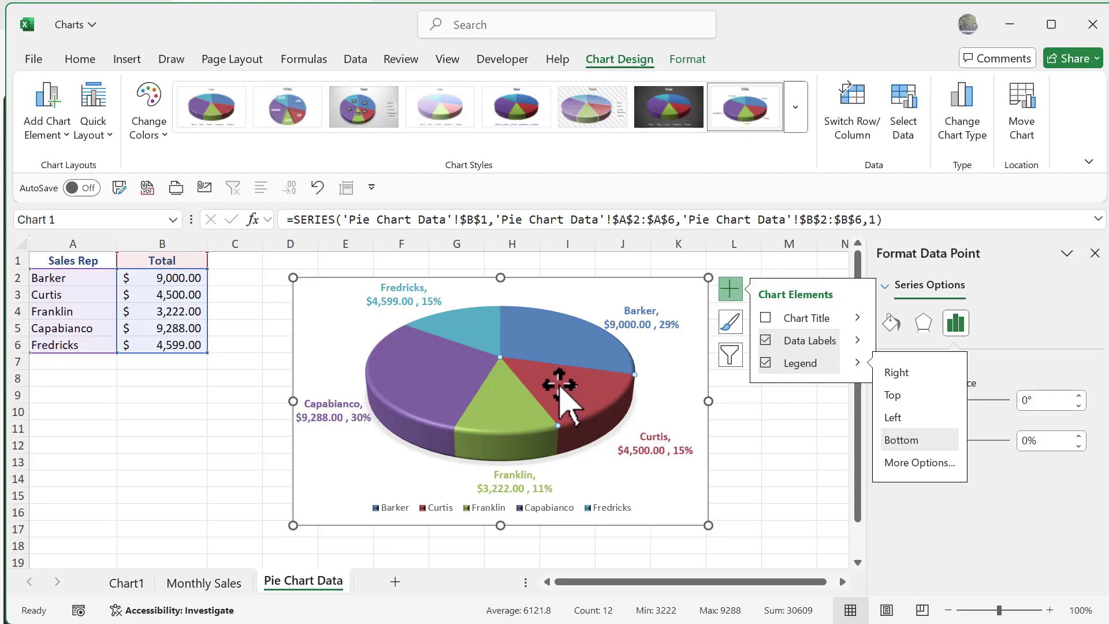
drag(561, 390, 611, 421)
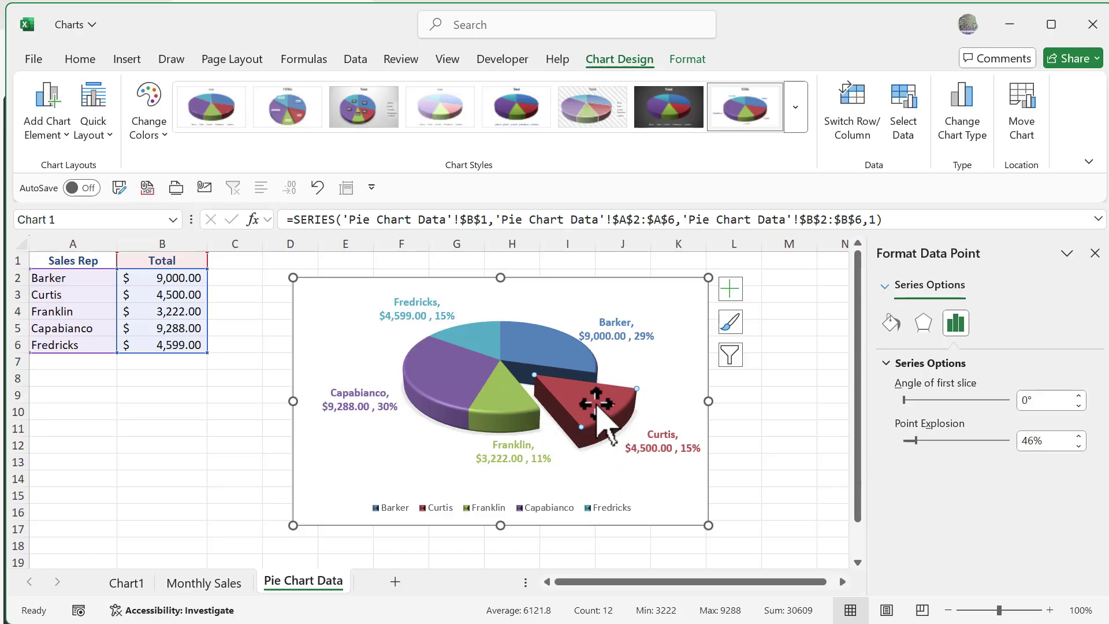
Fill the exploded slice with the lightest orange theme tint and deselect it.
click(688, 61)
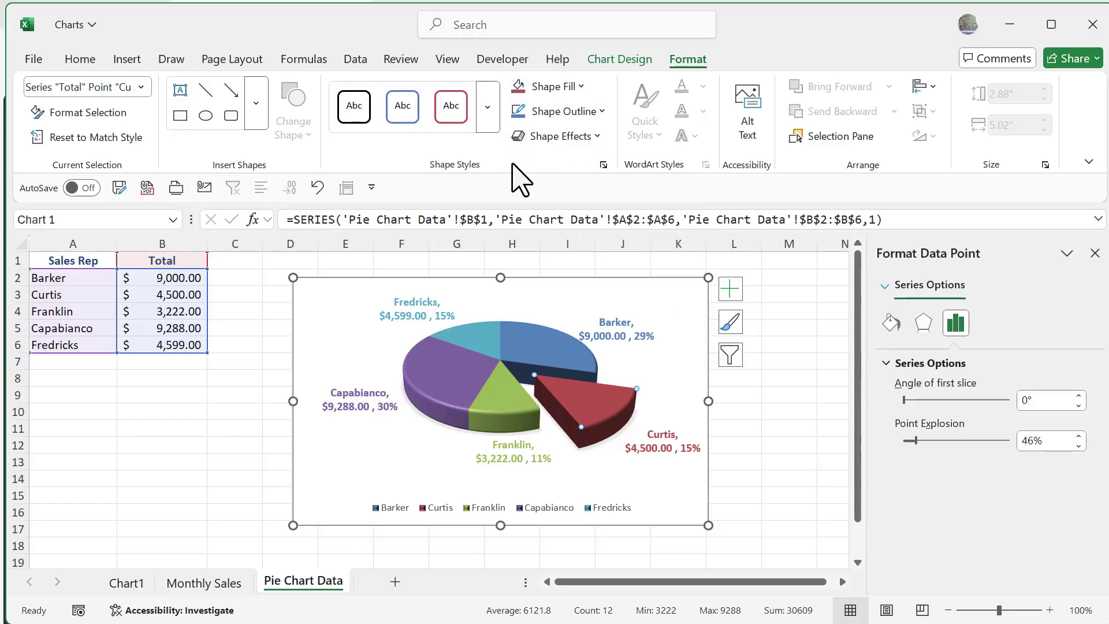
click(580, 87)
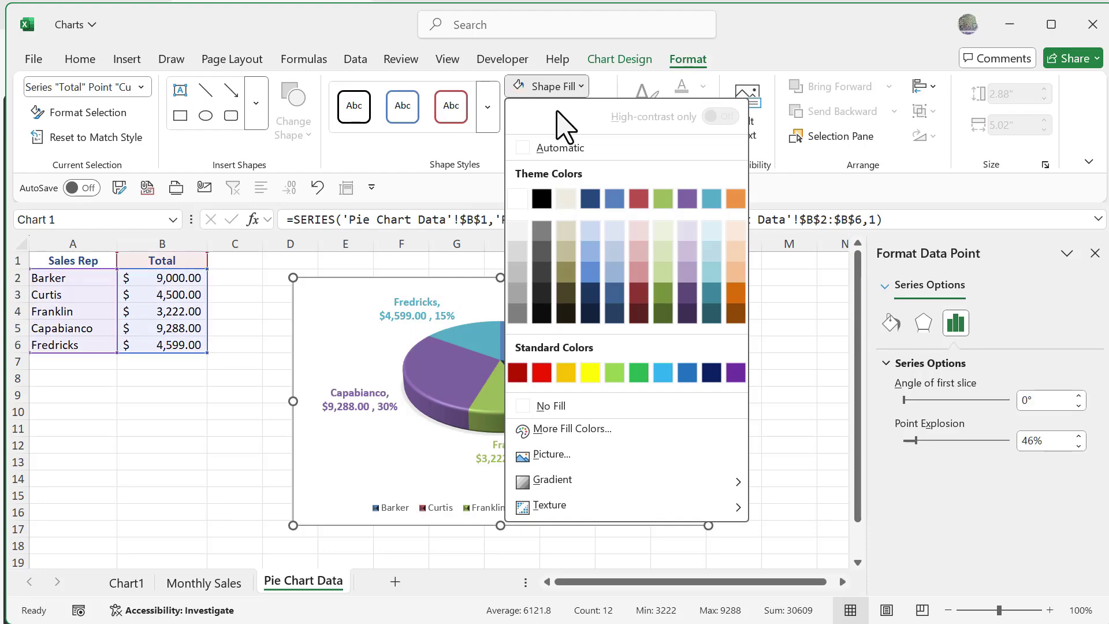
click(736, 233)
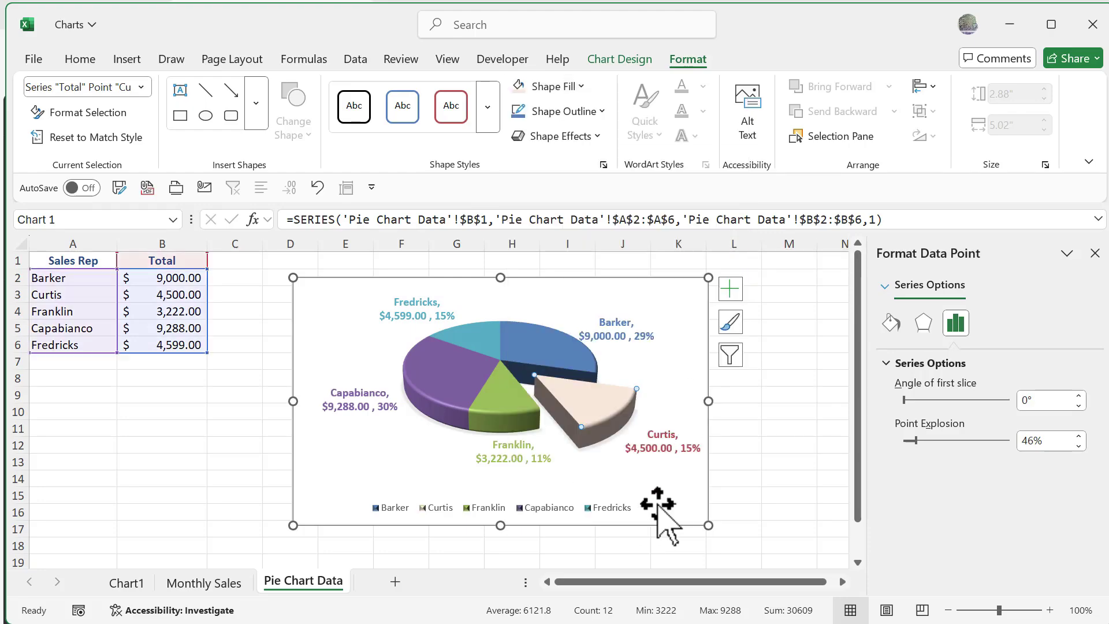
click(679, 515)
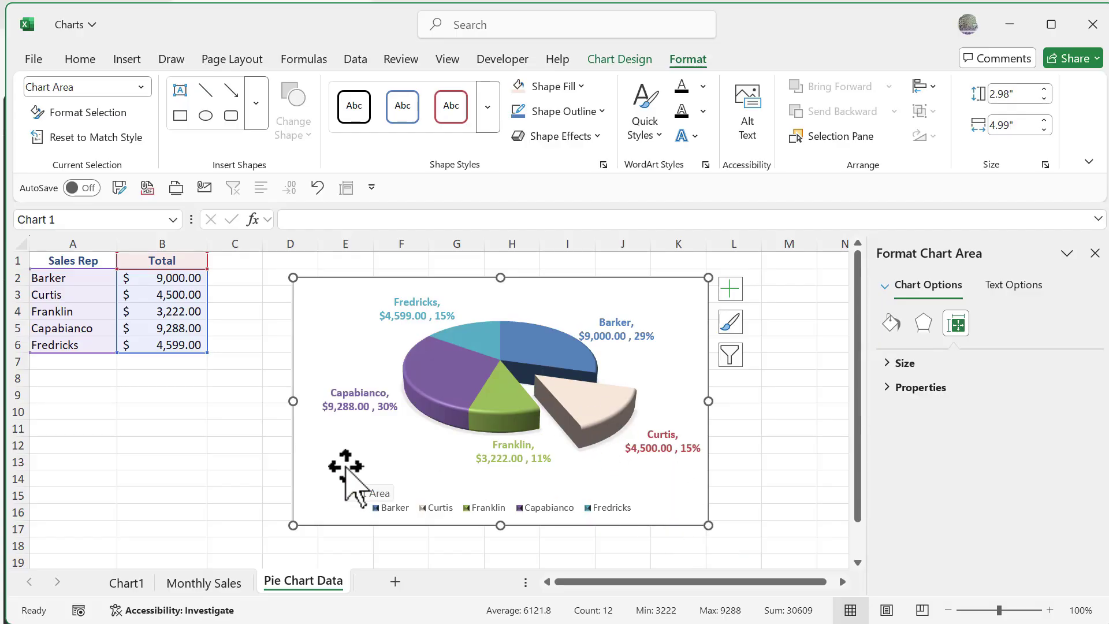
On the Chart1 sheet, fill only the purple April column with the same lightest orange tint.
click(116, 586)
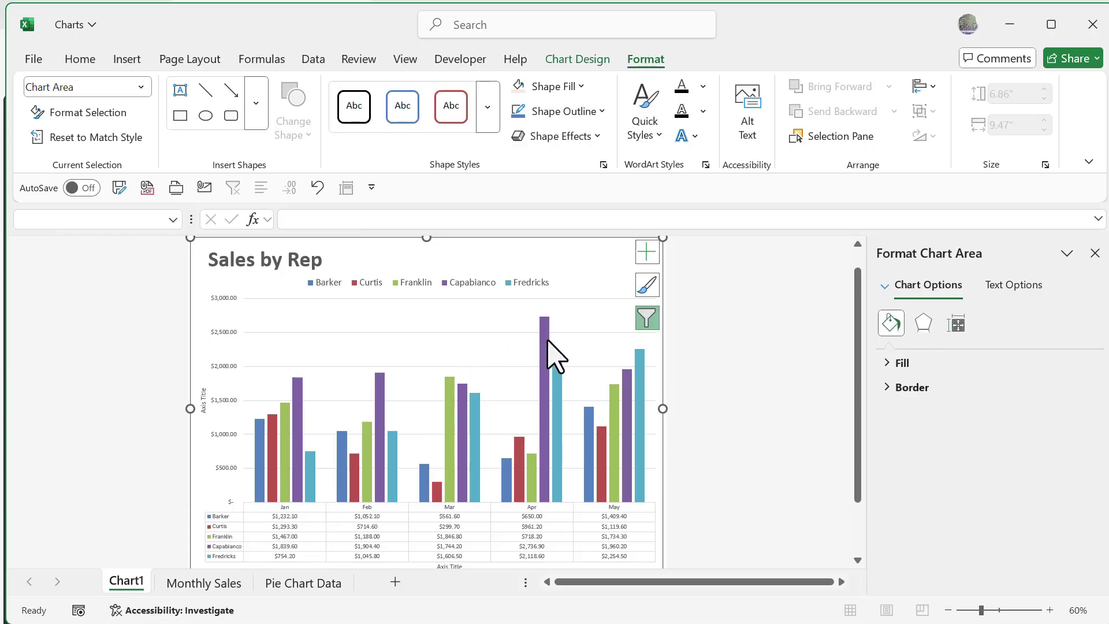
mouse_move(543, 331)
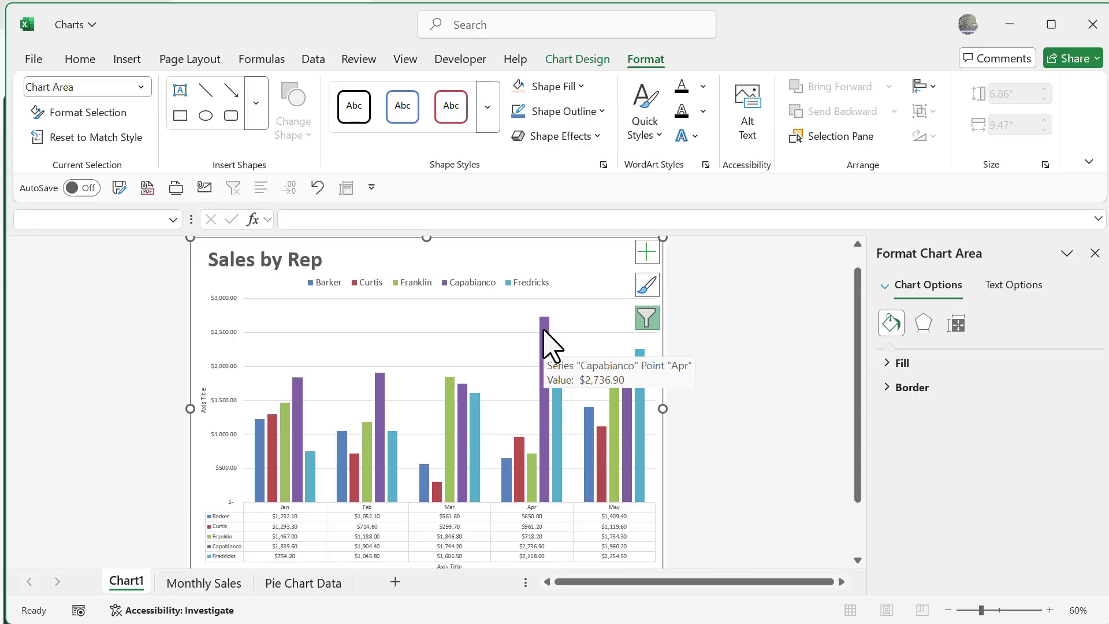
click(543, 330)
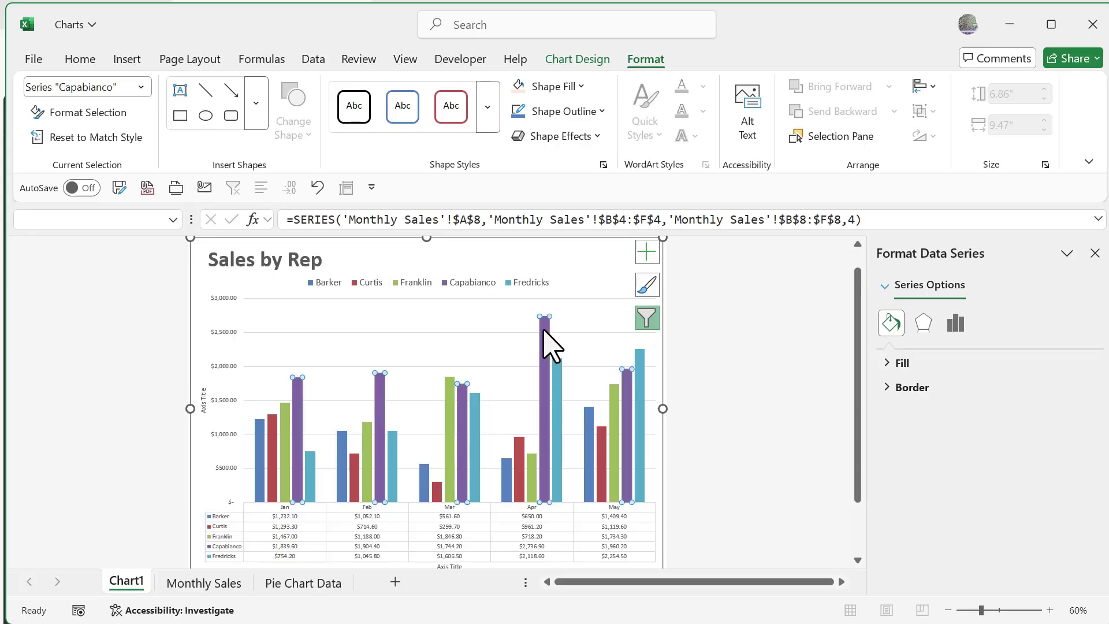
click(544, 332)
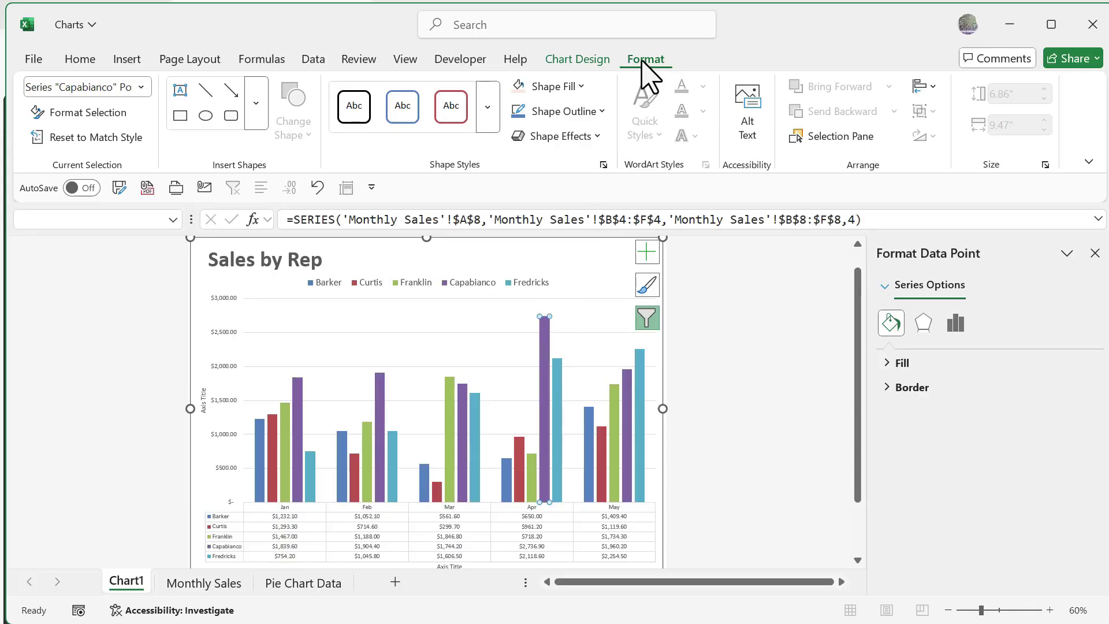
click(519, 87)
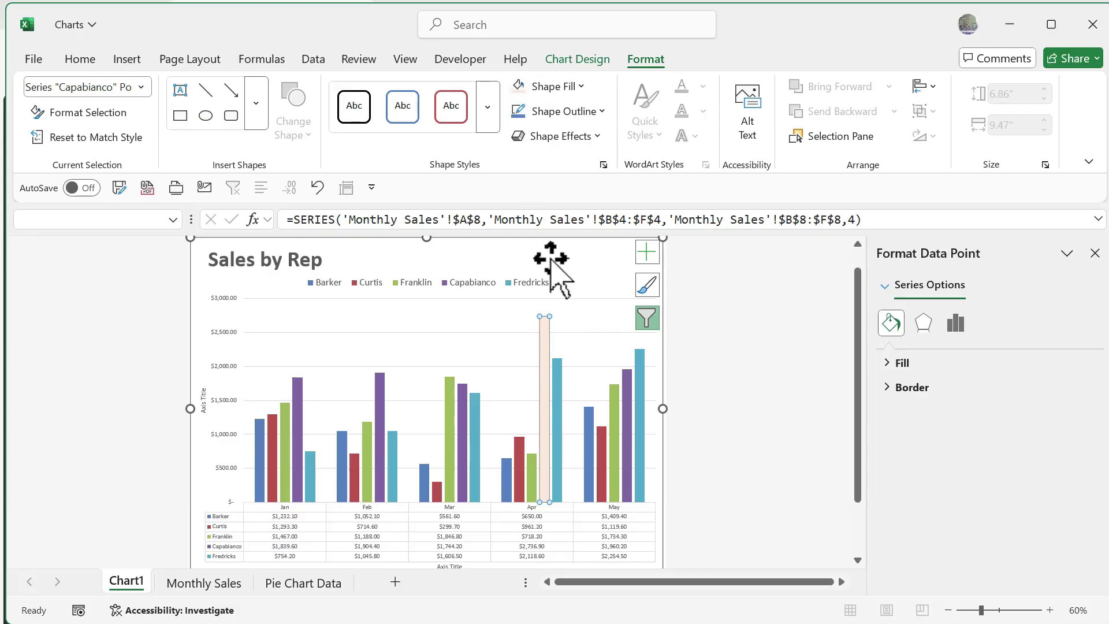
On the Sales Chart sheet, draw an arrow about 3.11" high and 0.66" wide pointing down at the red March column.
click(136, 585)
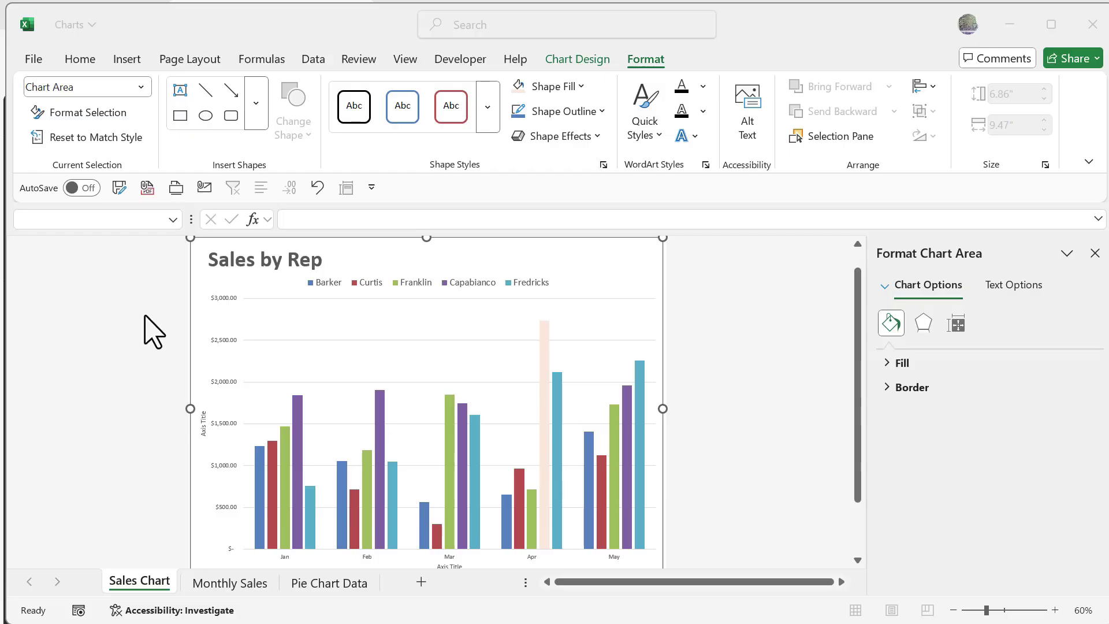
click(646, 60)
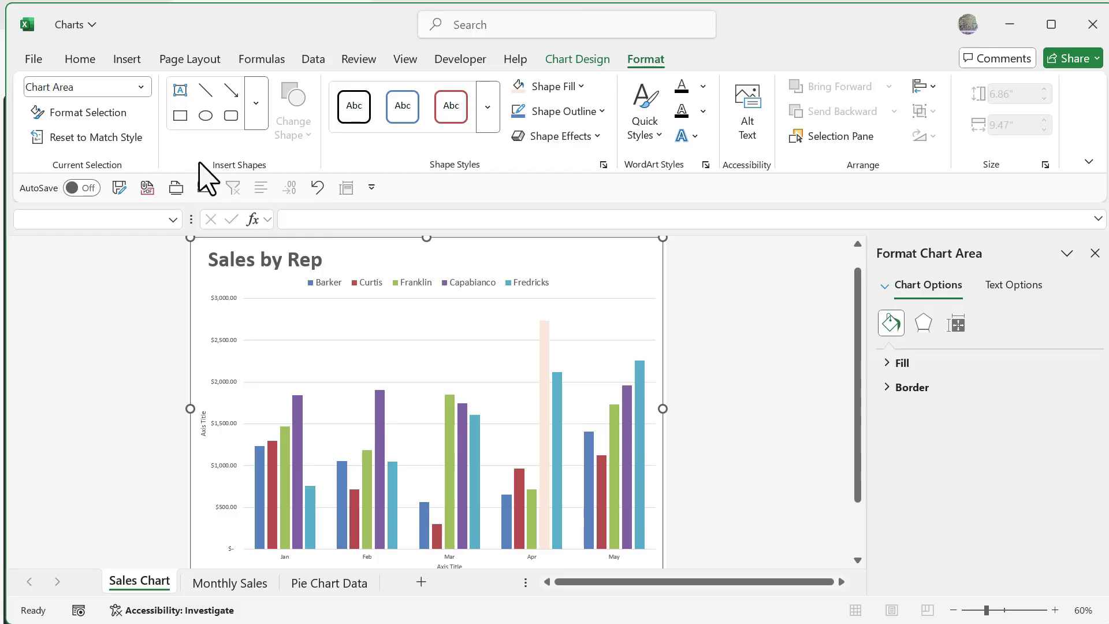
click(256, 113)
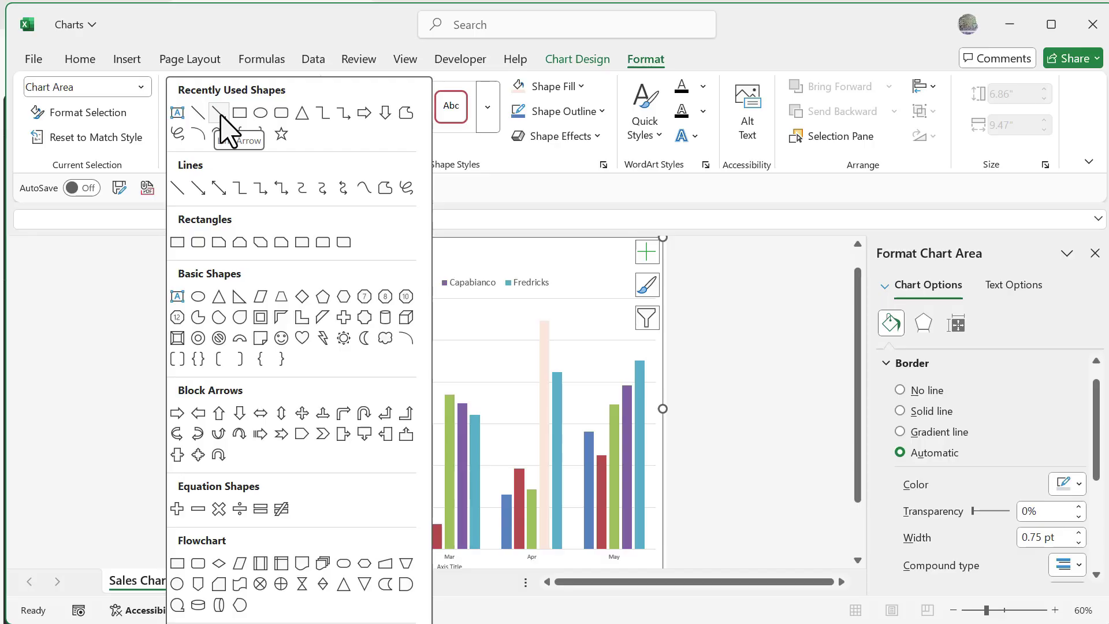
click(219, 114)
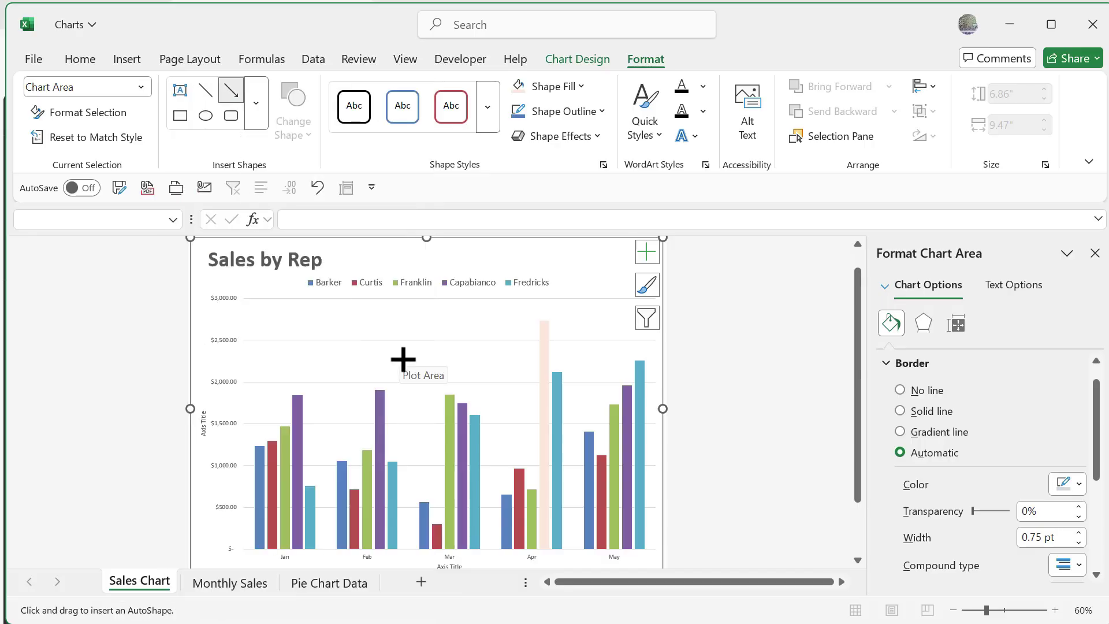
drag(404, 359, 437, 514)
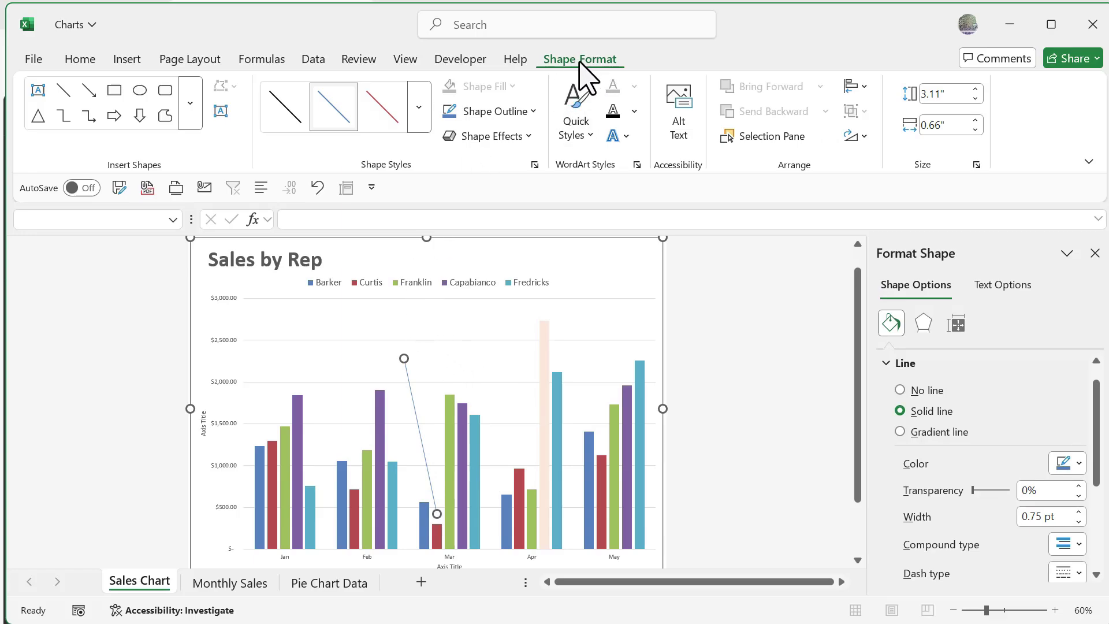
Set the arrow's outline to 4.5 pt weight in standard red, and select the chart area again.
click(488, 112)
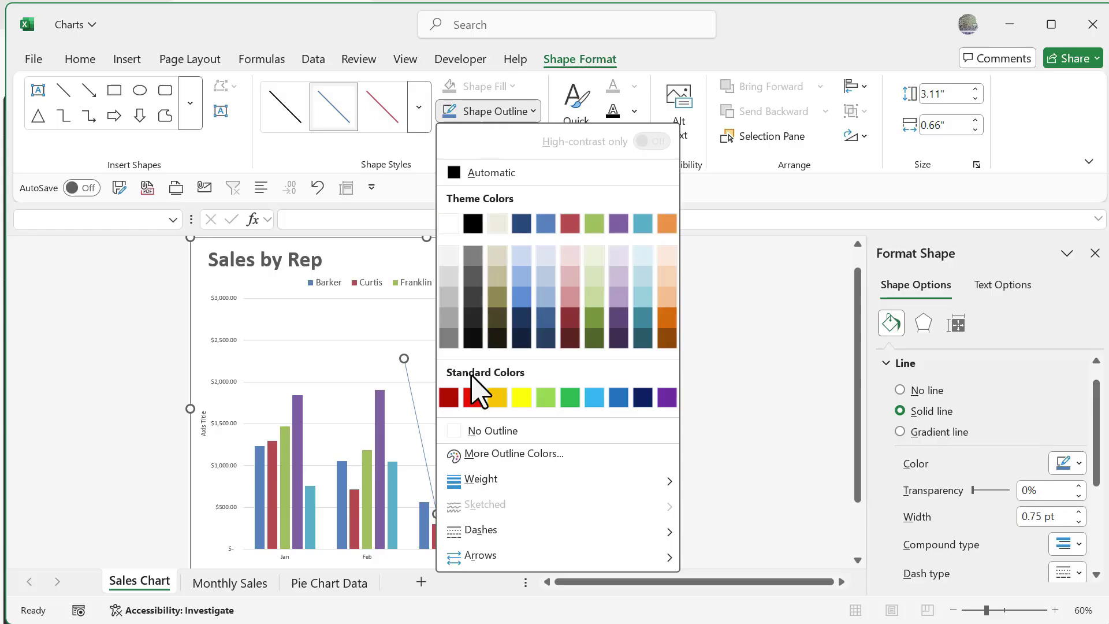
mouse_move(575, 494)
click(754, 619)
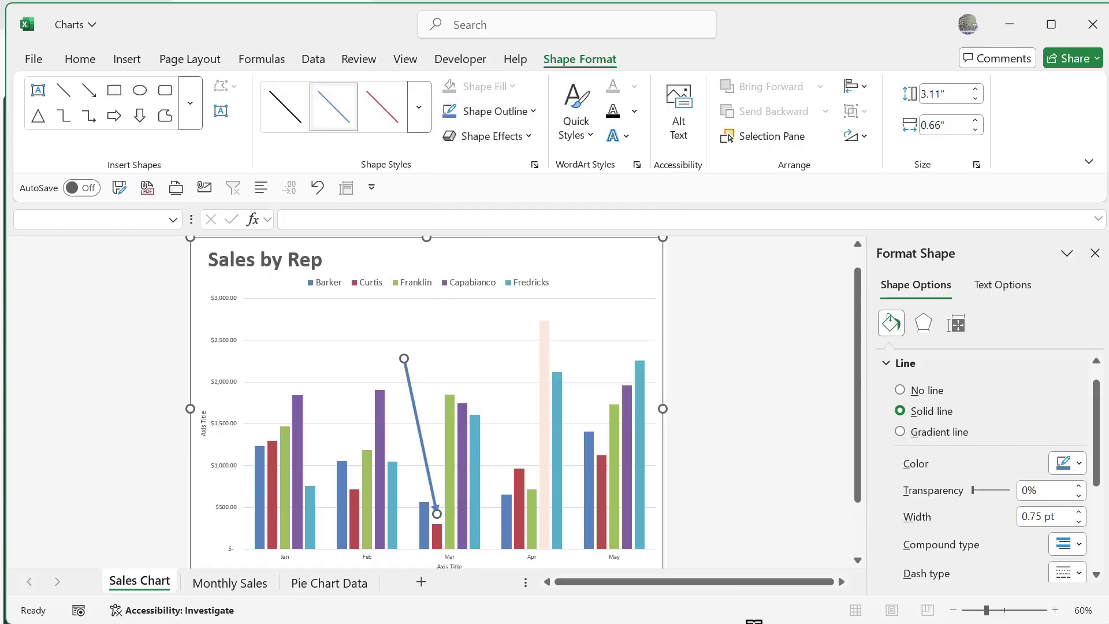
click(488, 112)
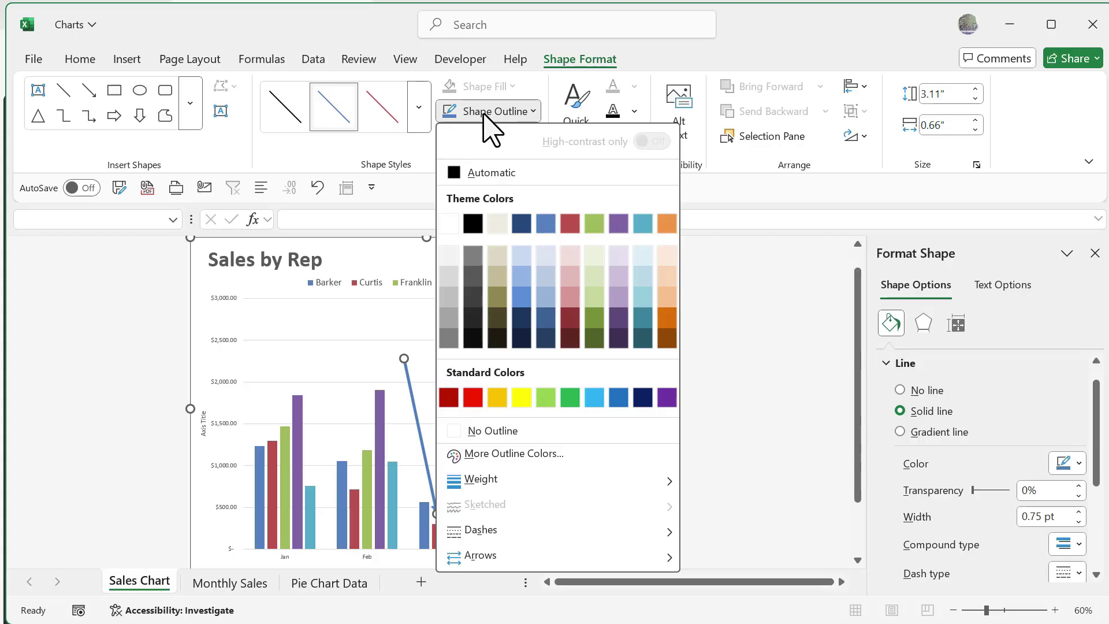
click(474, 399)
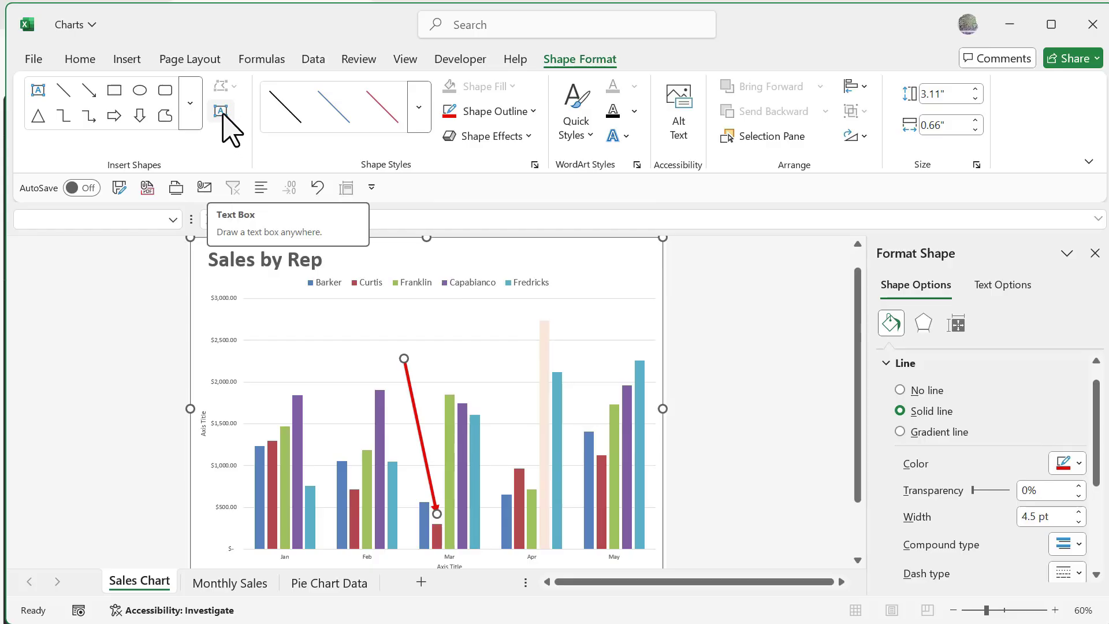
click(581, 267)
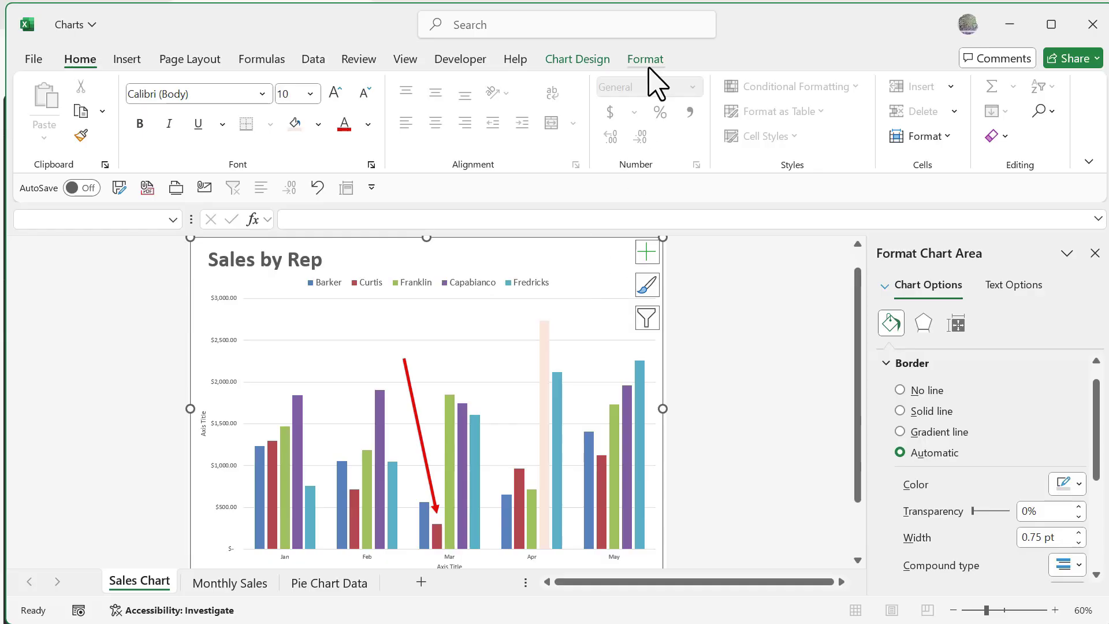
click(645, 60)
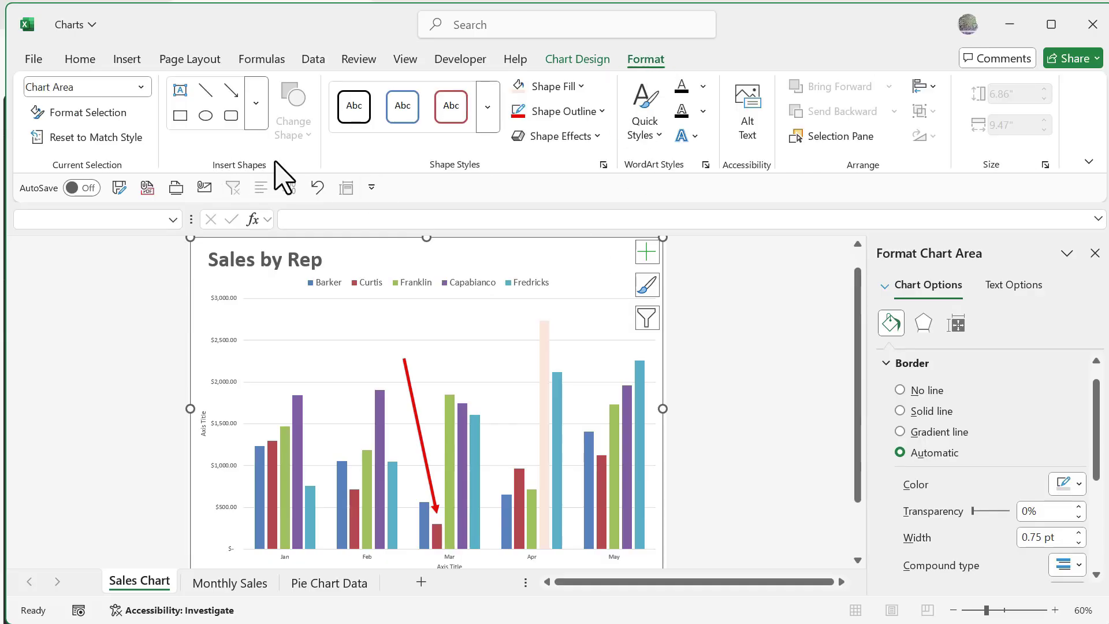
Add a text box reading "Needs training" just above the tail of the red arrow on the column chart.
click(180, 91)
drag(349, 325, 430, 344)
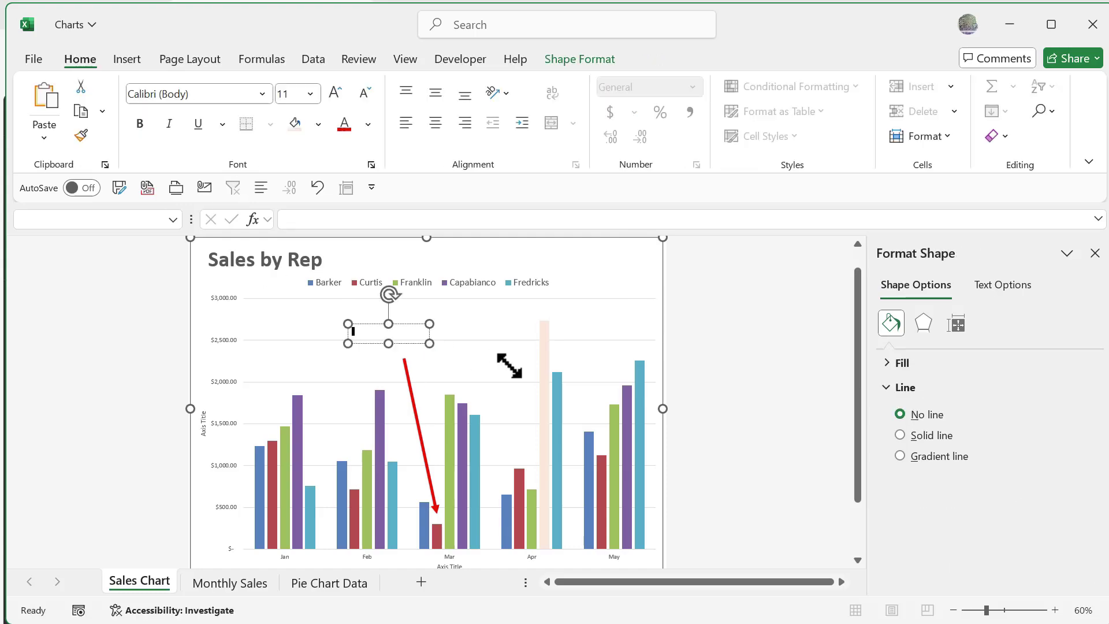
text(Needs training)
Enlarge the "Needs training" text to 16 pt and deselect the text box.
double_click(365, 332)
drag(366, 332, 400, 333)
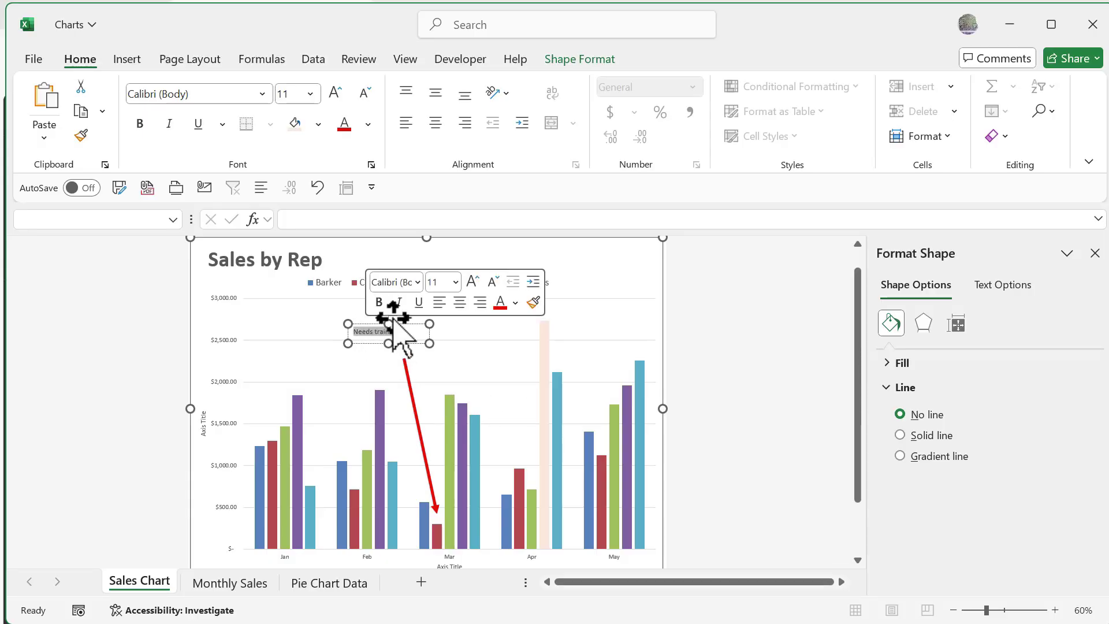
click(472, 281)
click(473, 281)
click(472, 281)
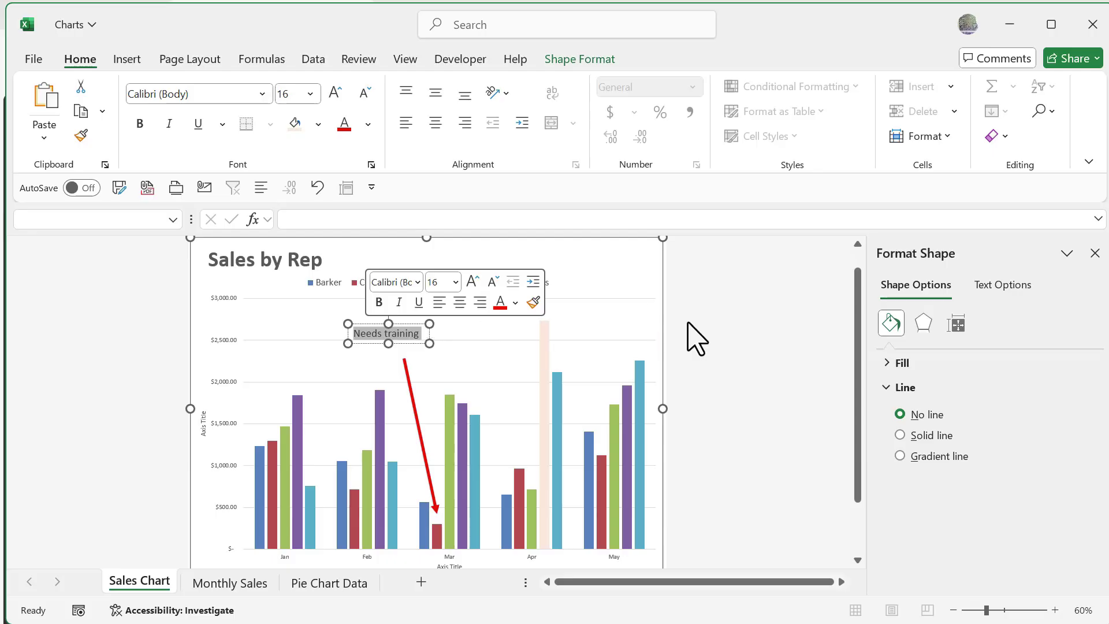
click(722, 340)
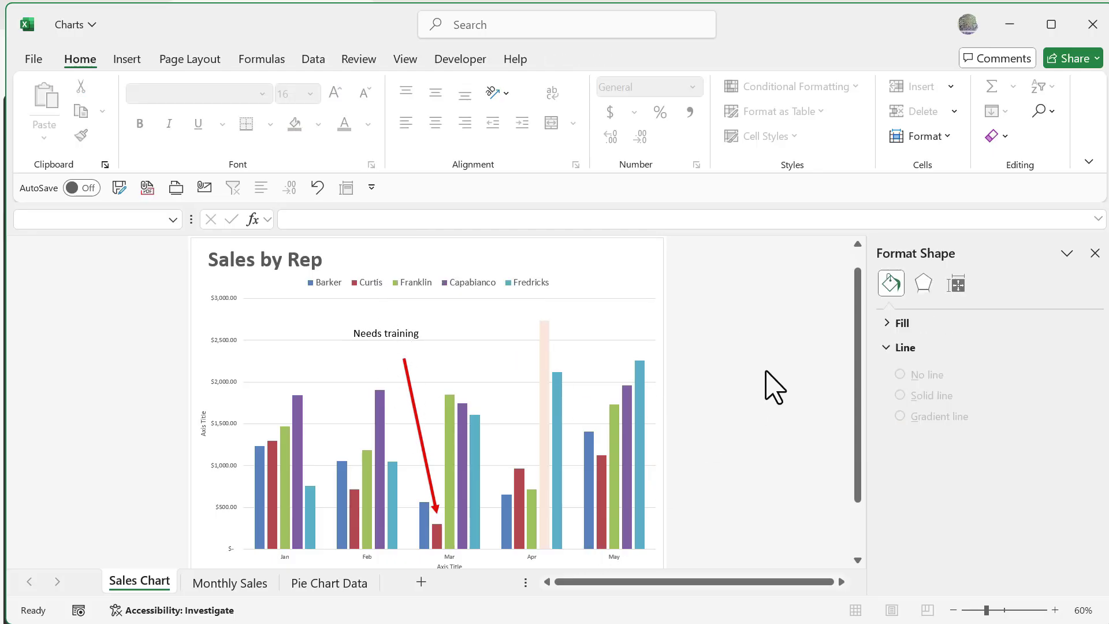
Draw a right block arrow about 0.9" high and 1.35" wide beside the light orange April column, containing the text "Nice job!".
click(594, 253)
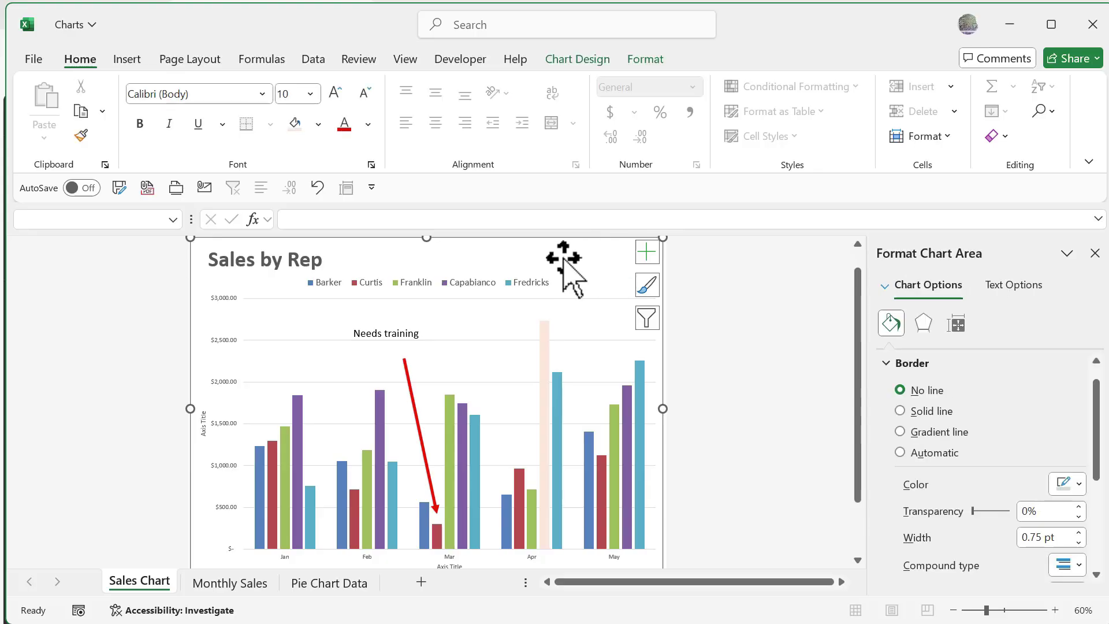
click(646, 59)
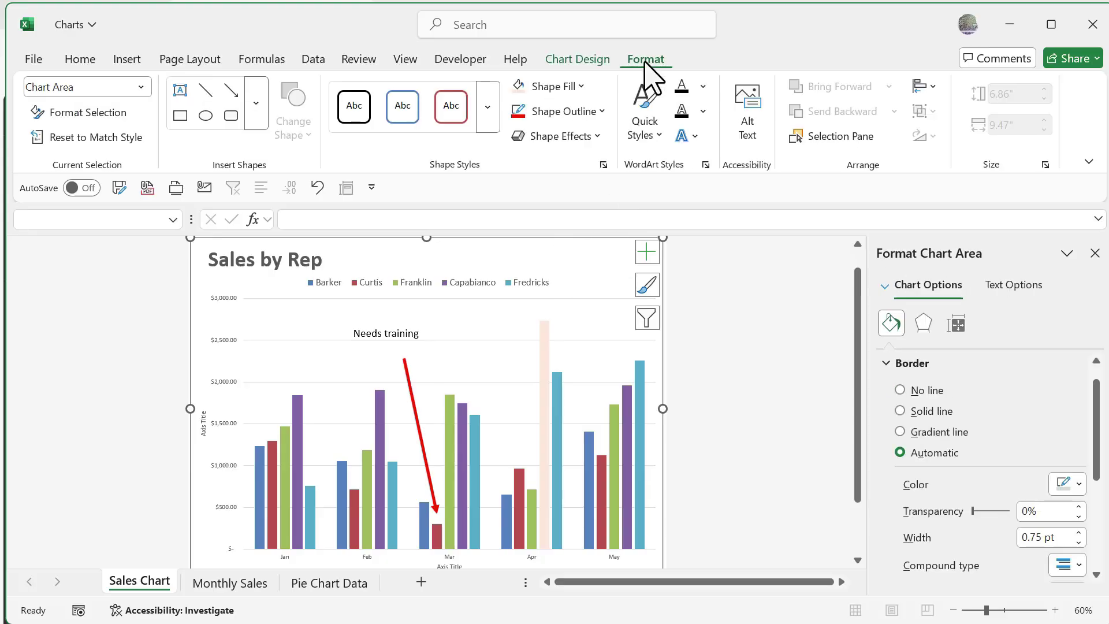
click(258, 118)
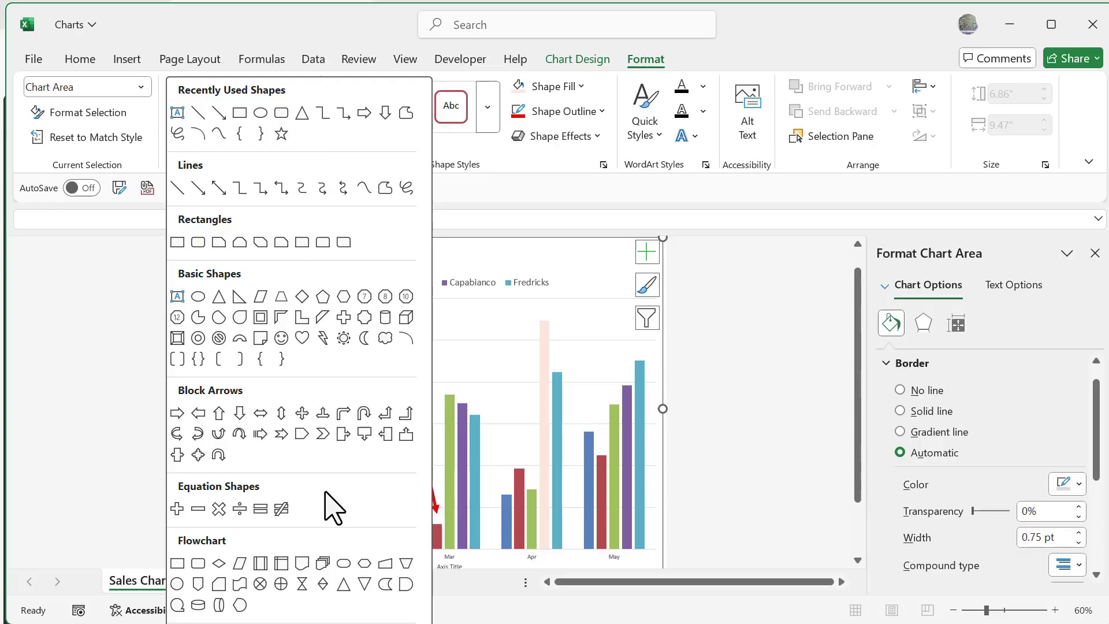
click(178, 413)
drag(465, 320, 532, 364)
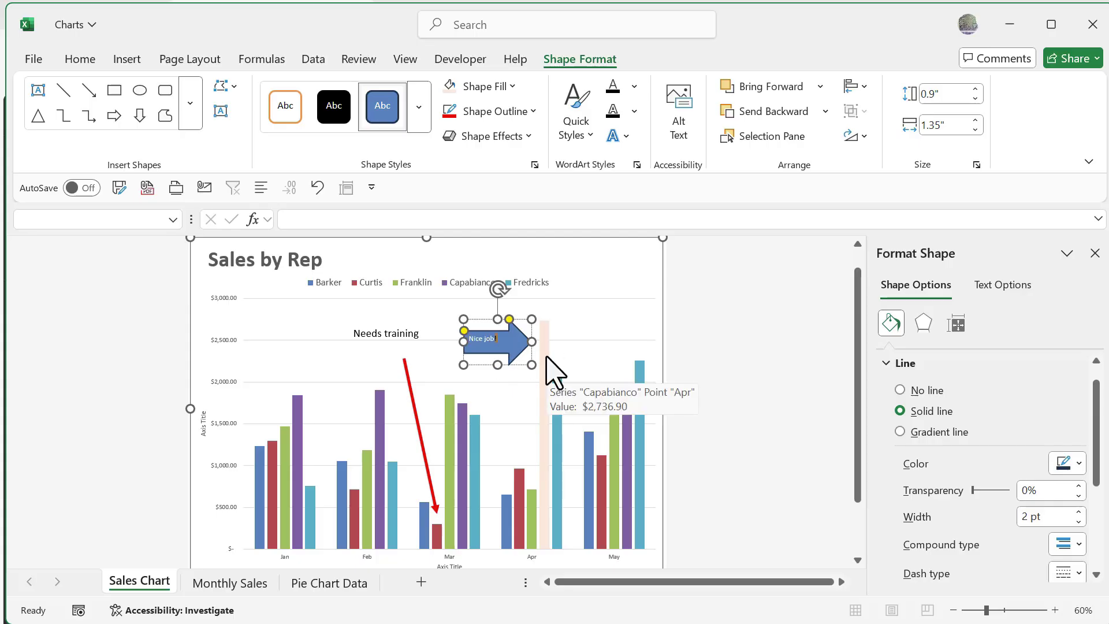
Format the "Nice job!" text as 14 pt, bold and centered, and deselect the arrow.
triple_click(499, 340)
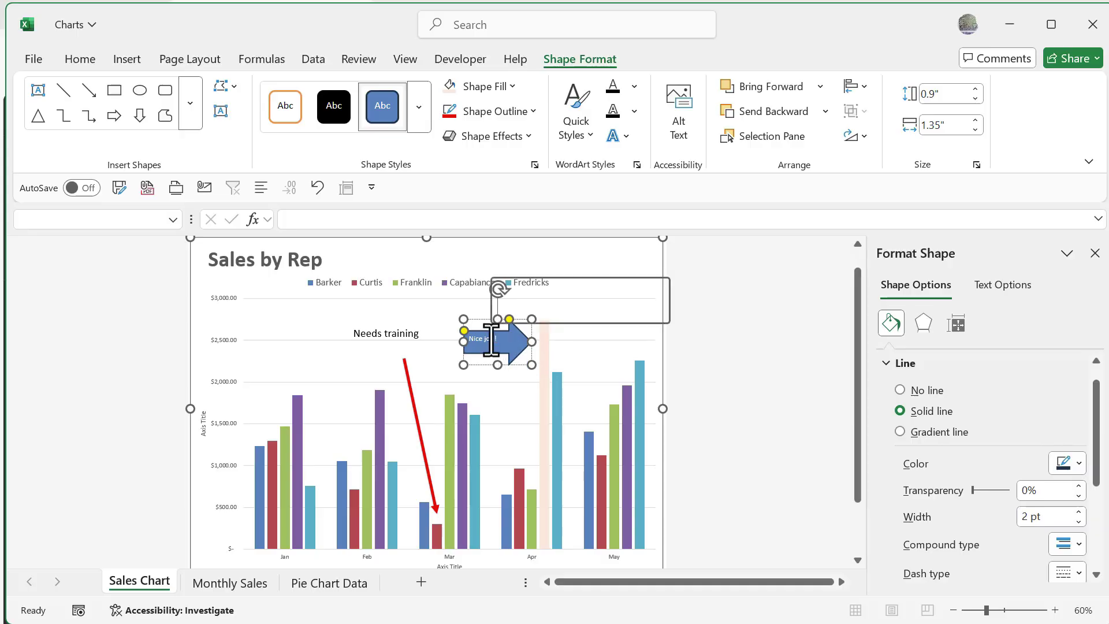
click(598, 290)
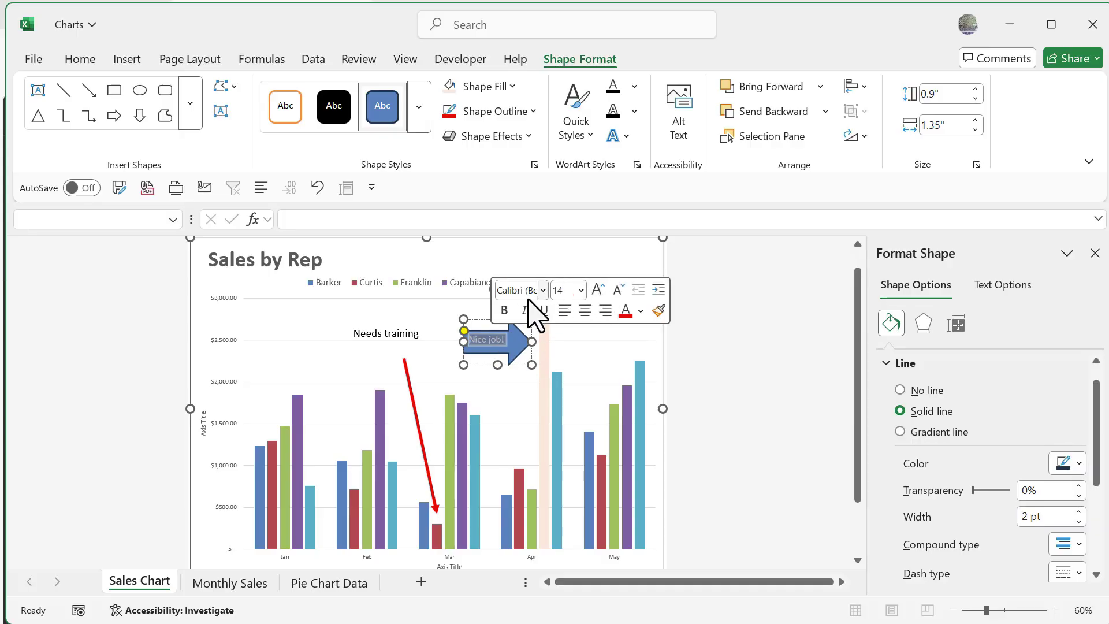
click(585, 311)
click(749, 381)
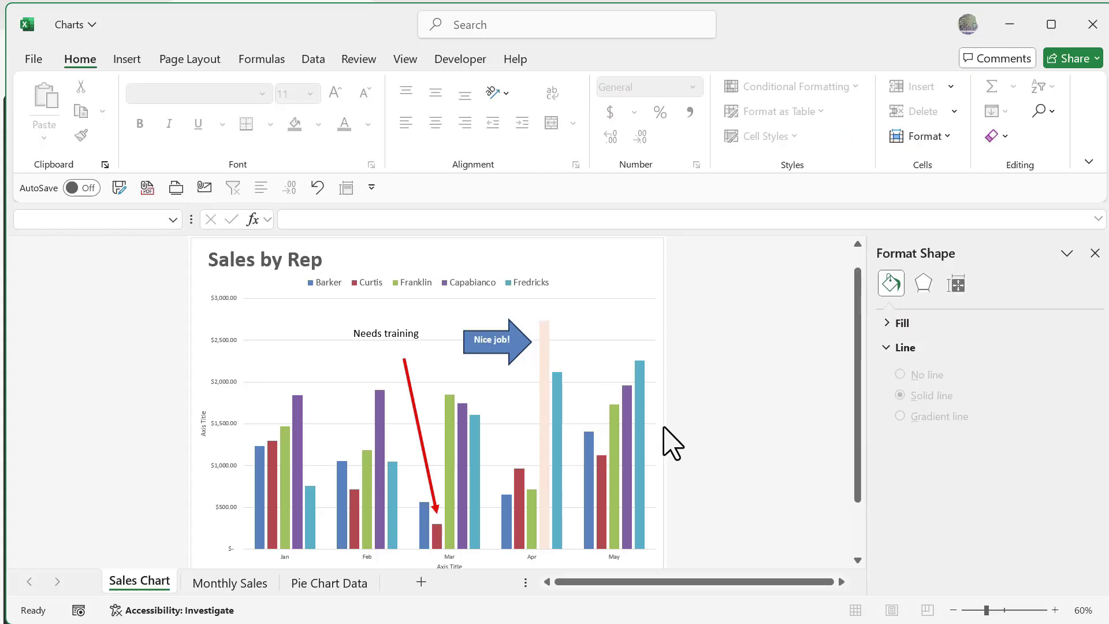
Move the "Nice job!" arrow slightly upward and rotate it clockwise to point down toward the light orange April column.
click(507, 355)
drag(508, 360, 508, 349)
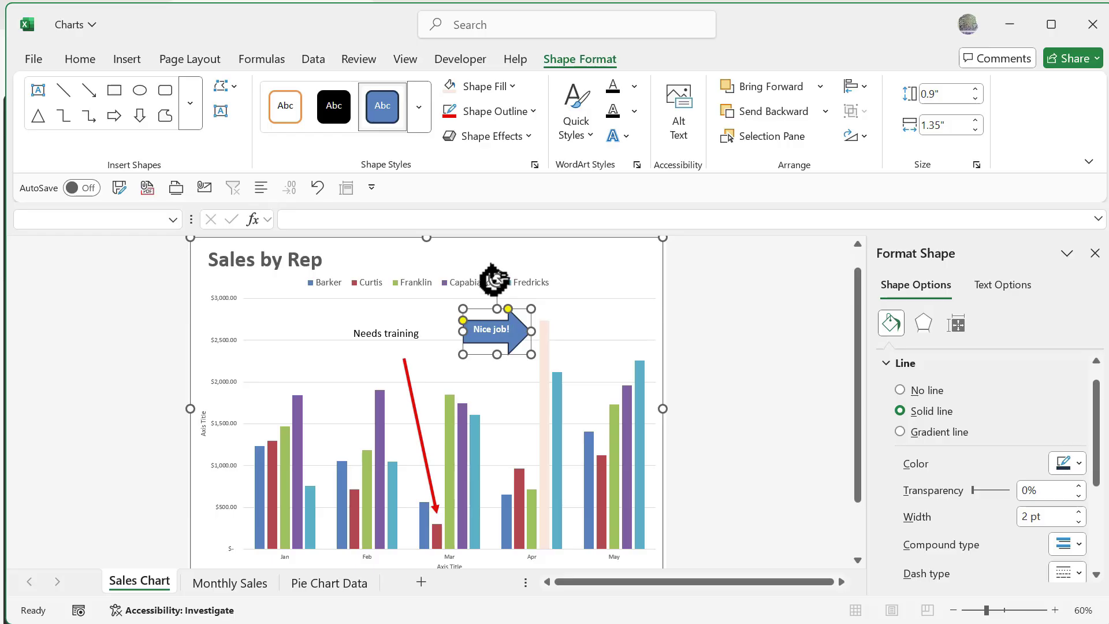
drag(497, 278, 518, 269)
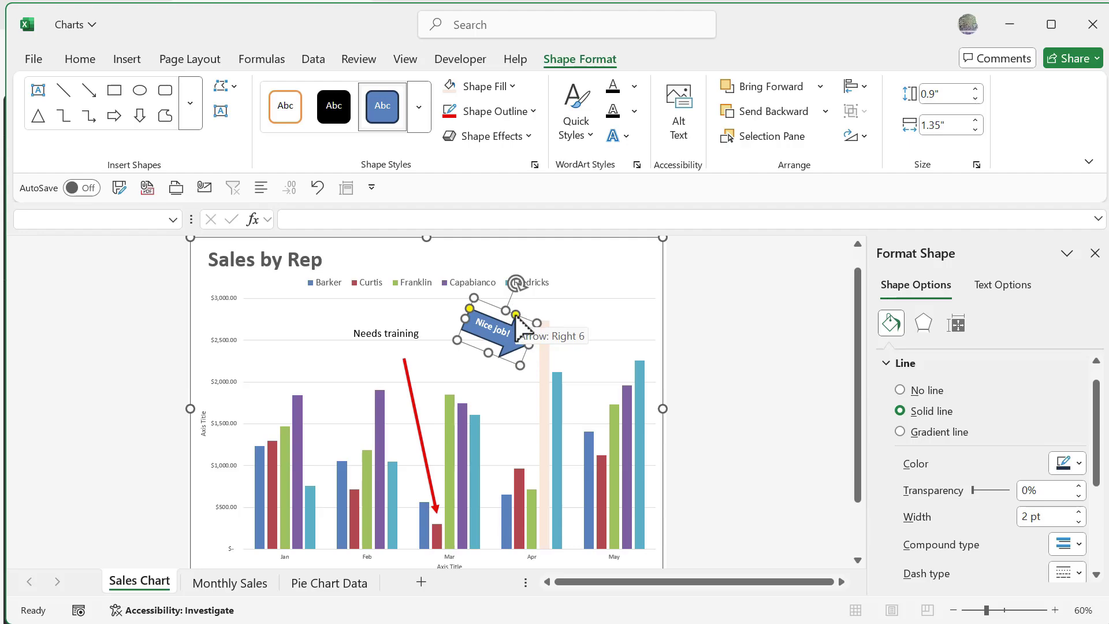
drag(535, 321, 472, 312)
click(775, 376)
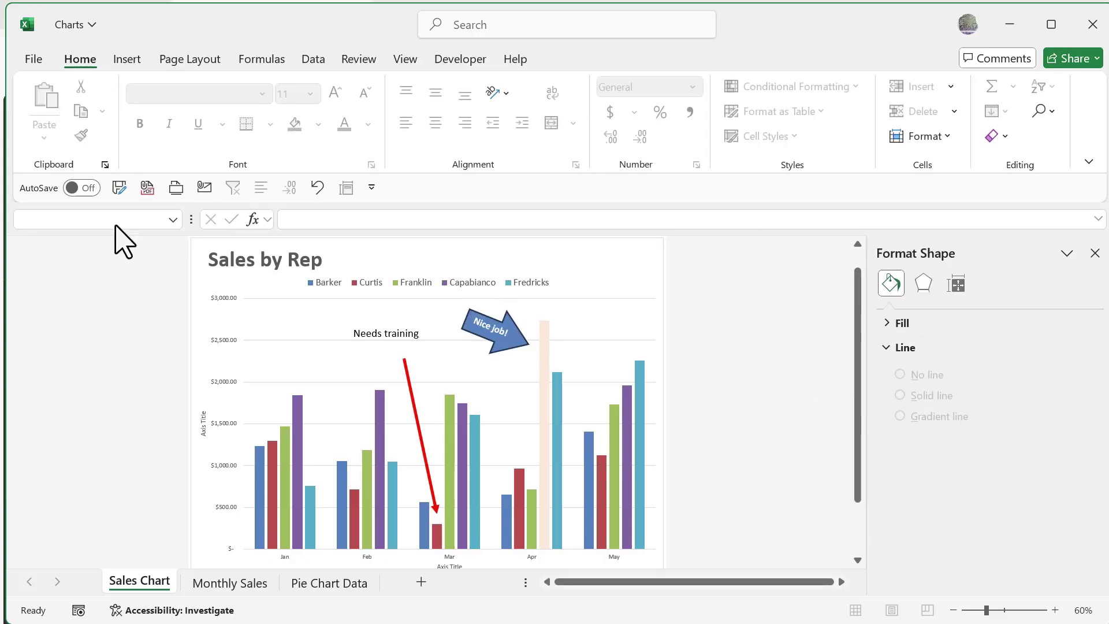
Insert the solid stock icon of a person reaching for a star into the chart and place it in the chart's upper-right corner.
click(119, 62)
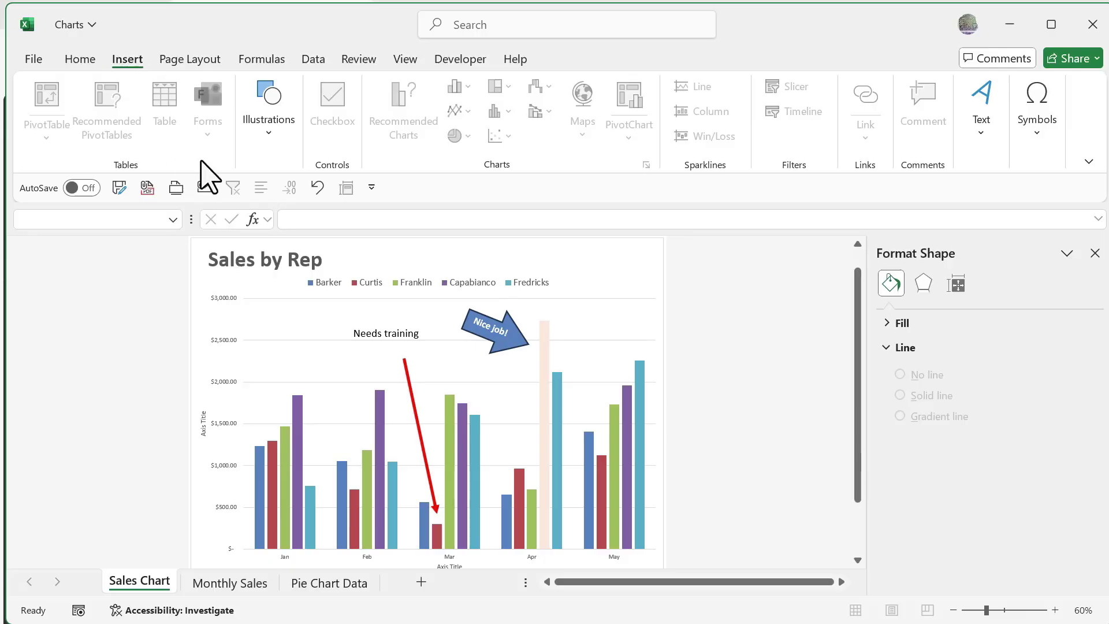
click(273, 145)
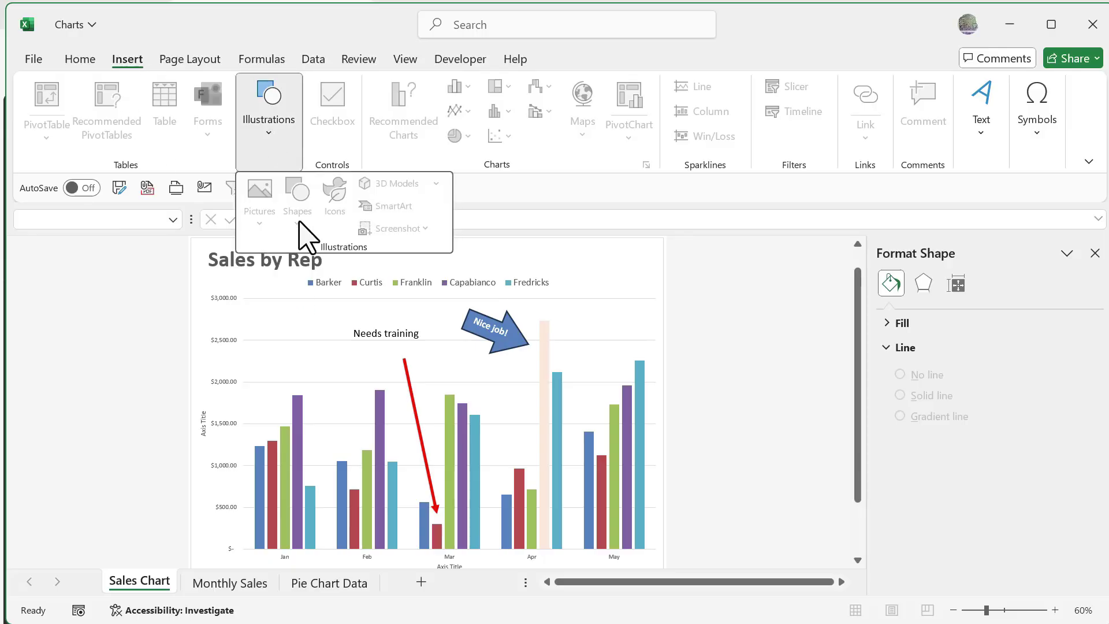
click(203, 378)
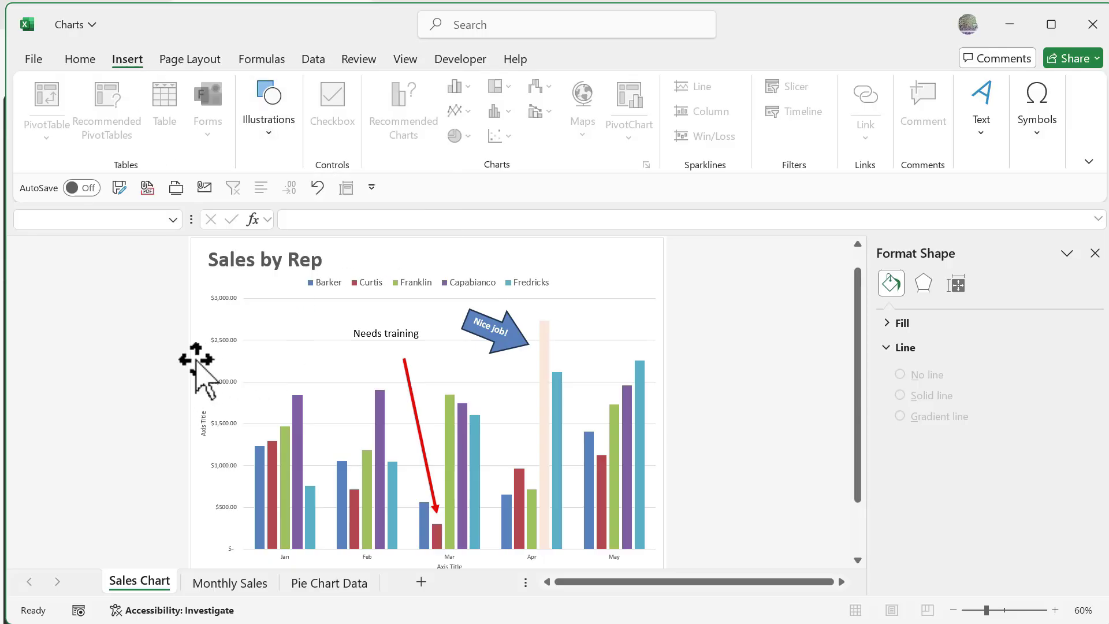
click(197, 359)
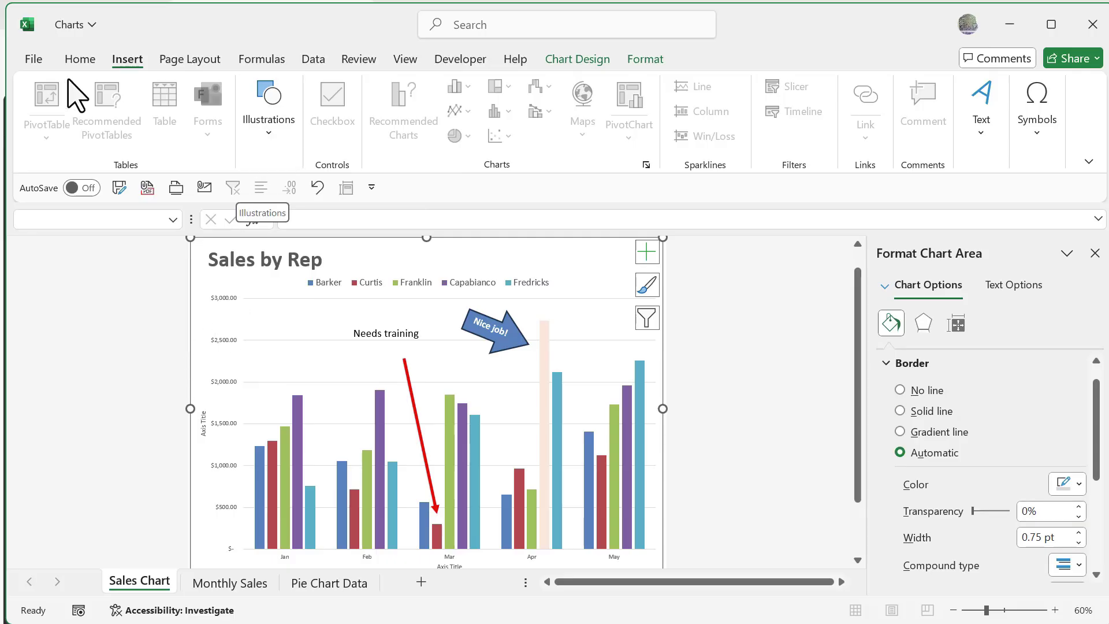
click(271, 133)
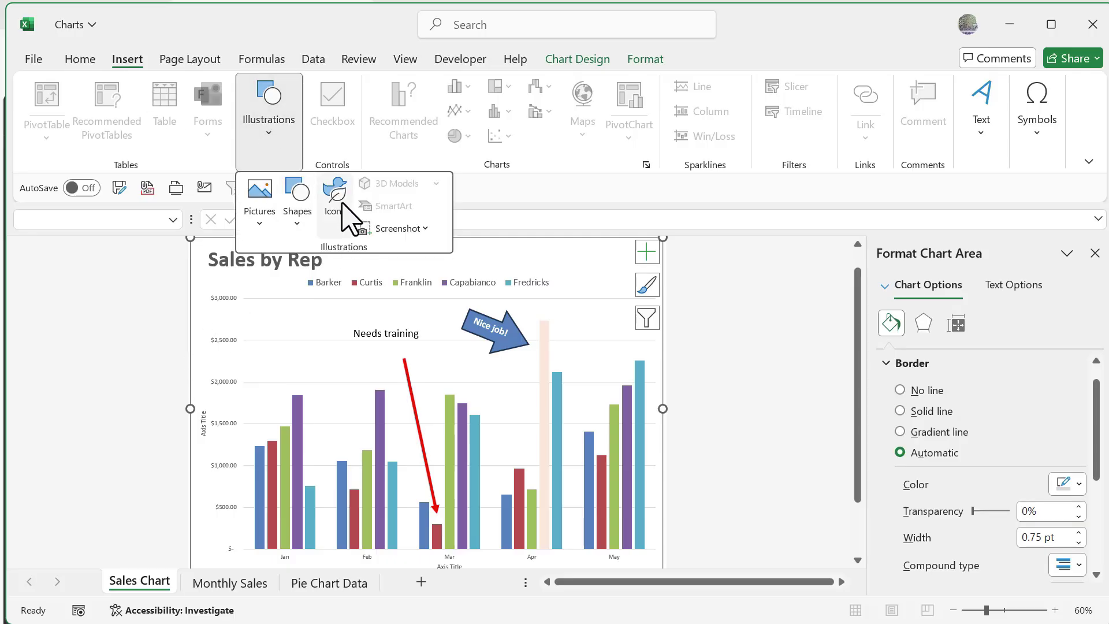
click(333, 188)
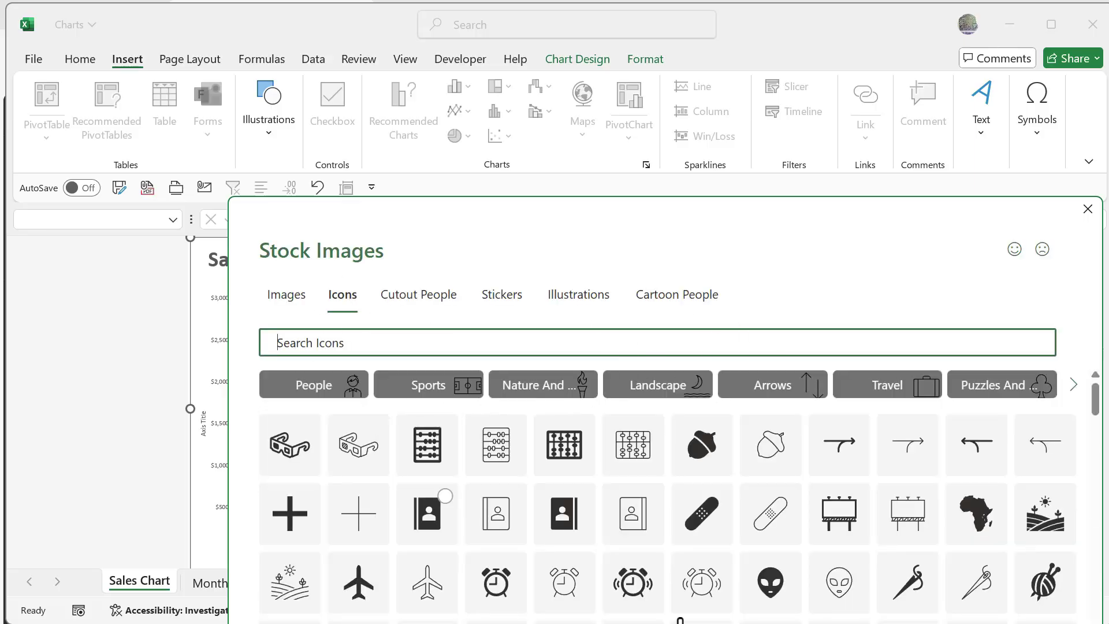
scroll(825, 534, down, 10)
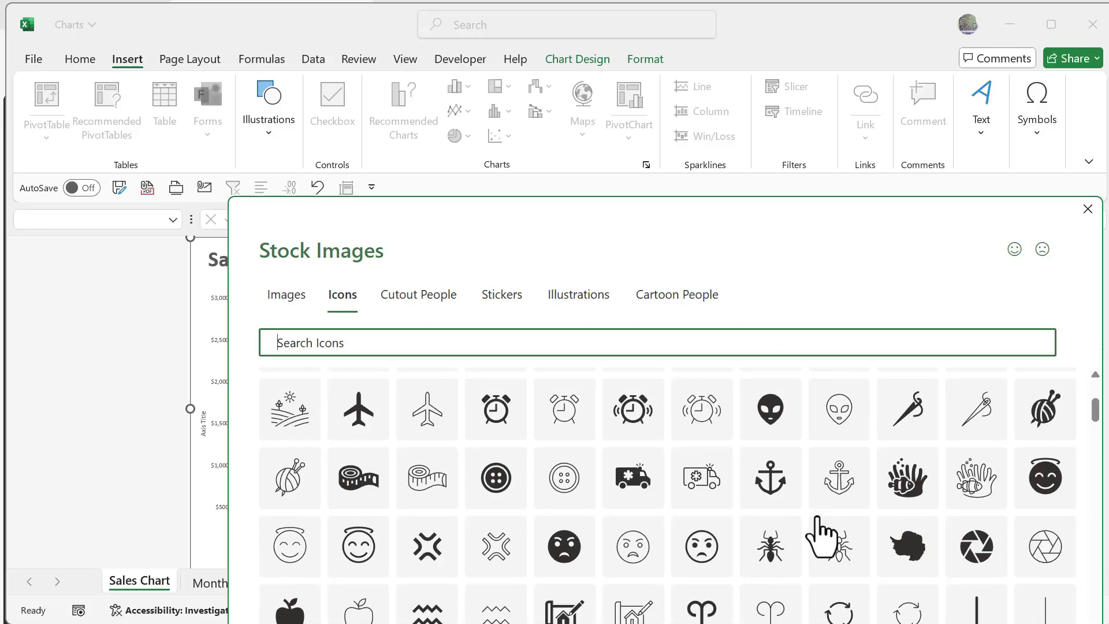
scroll(615, 478, up, 3)
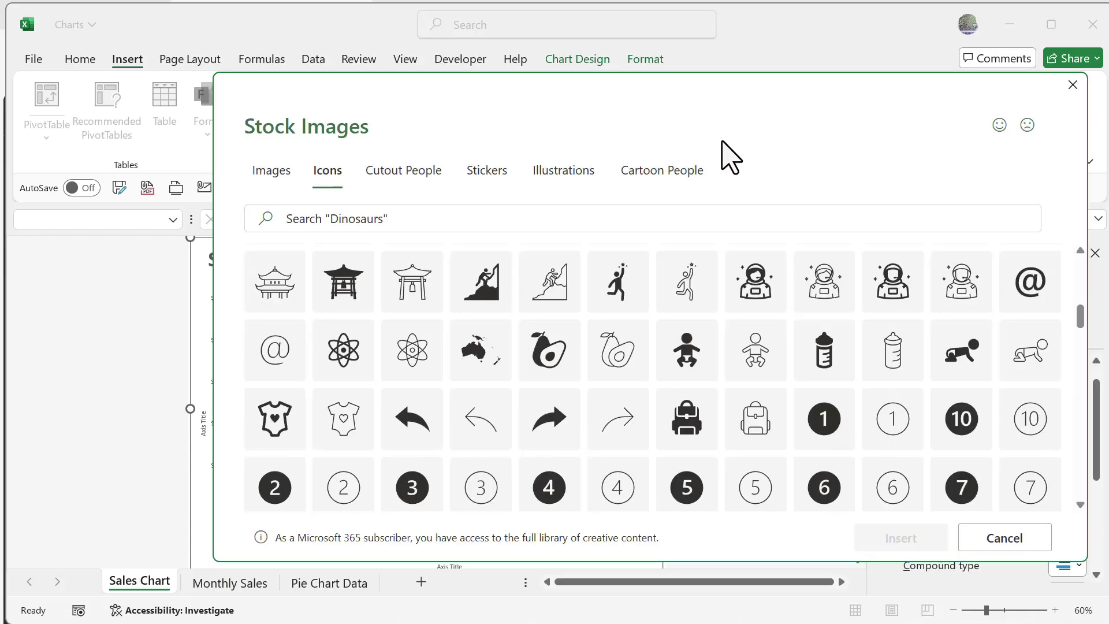
click(616, 294)
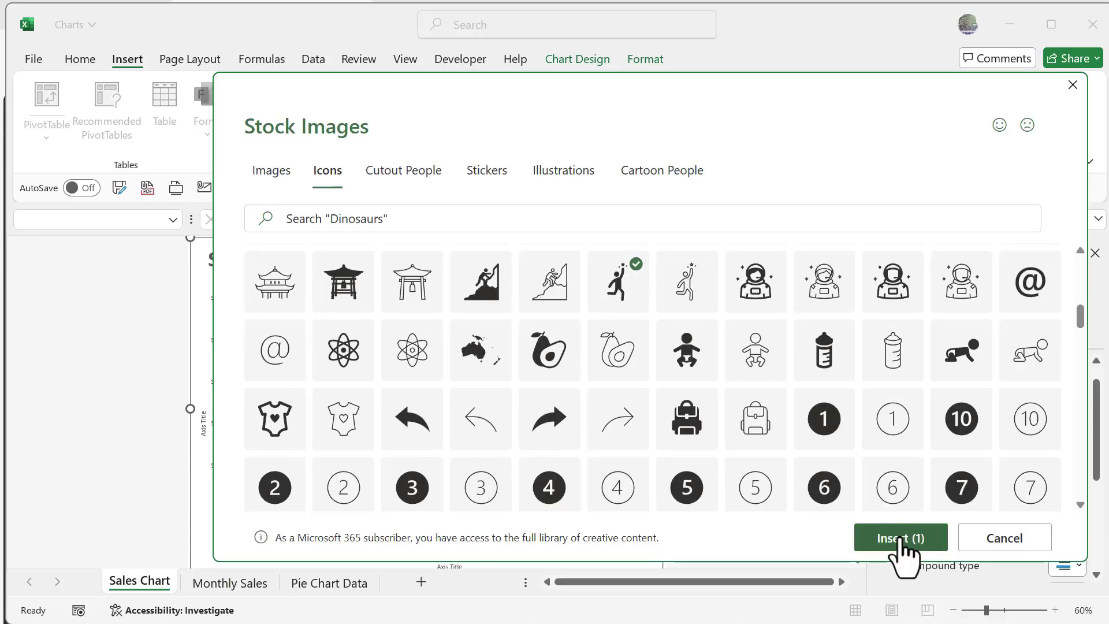
click(878, 534)
drag(371, 295, 614, 277)
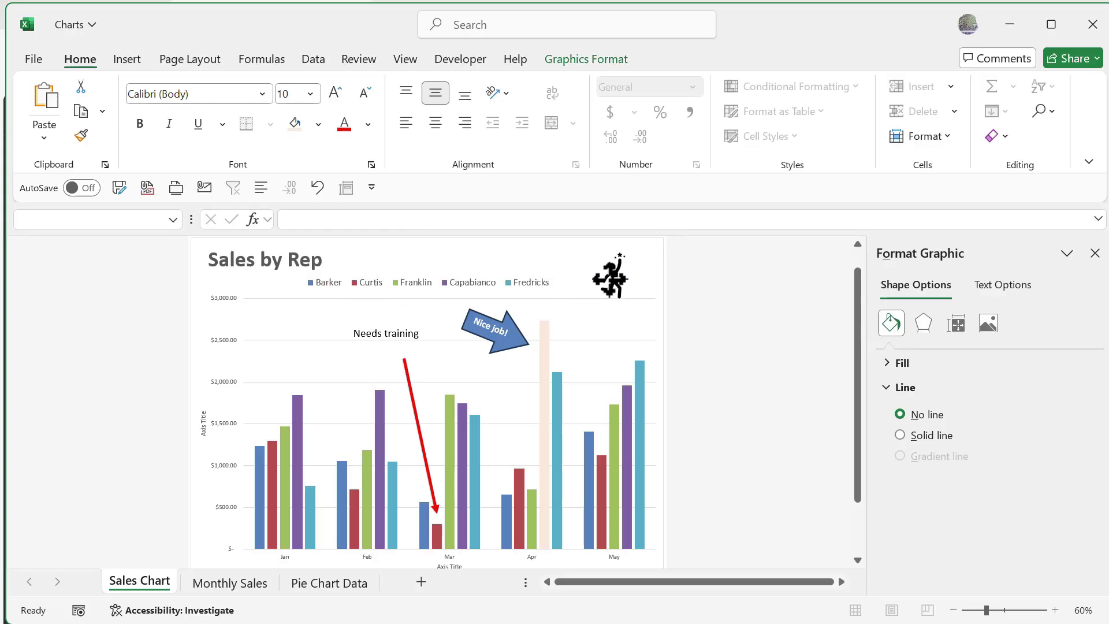
click(766, 381)
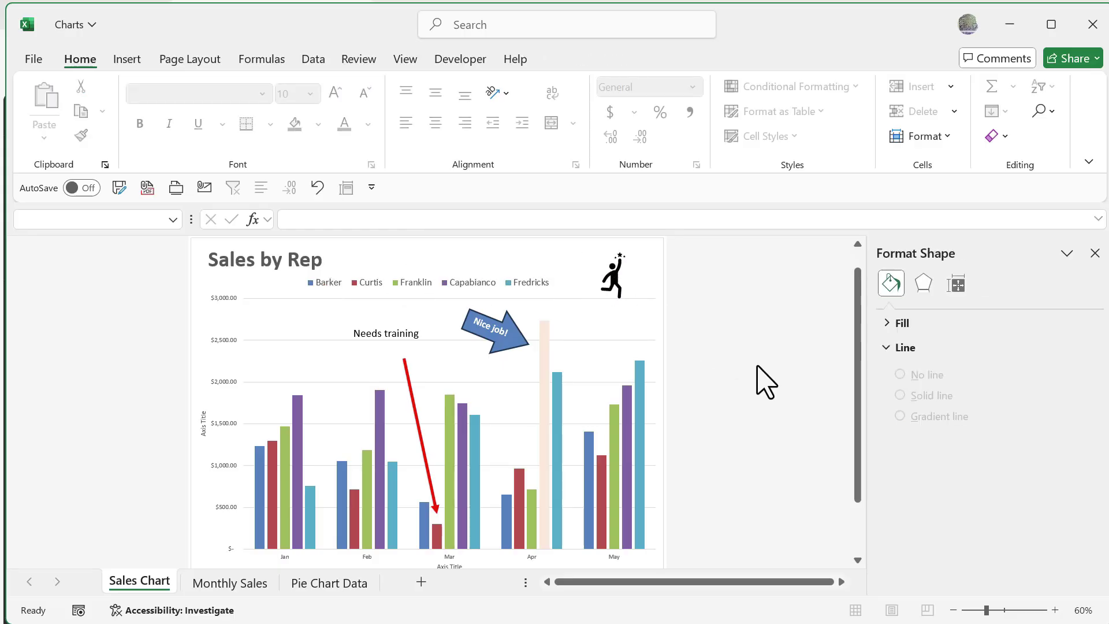